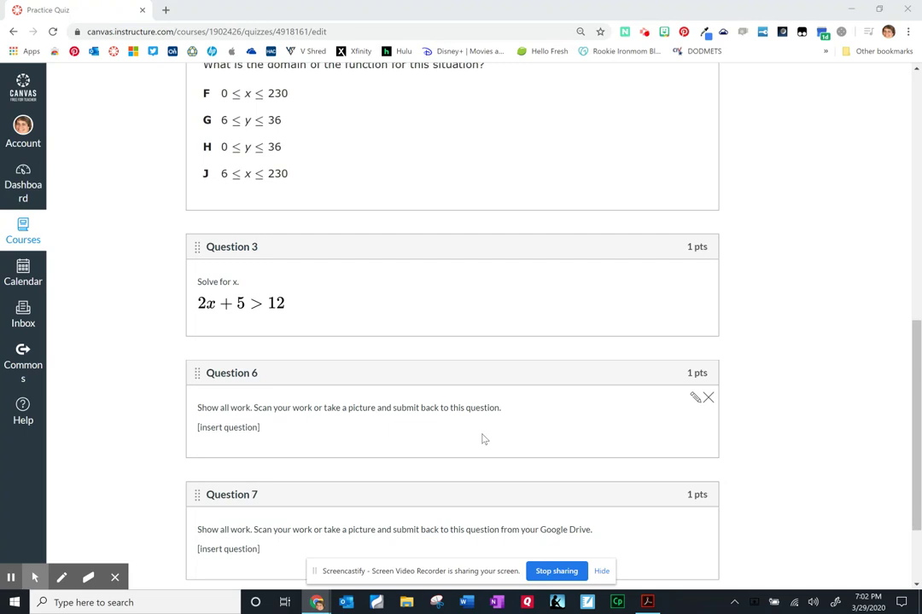
Step: Add a new question at the bottom of the practice quiz and rename it 'Question 8'
{"action": "scroll", "coordinate": [483, 439], "scroll_direction": "down", "scroll_amount": 3}
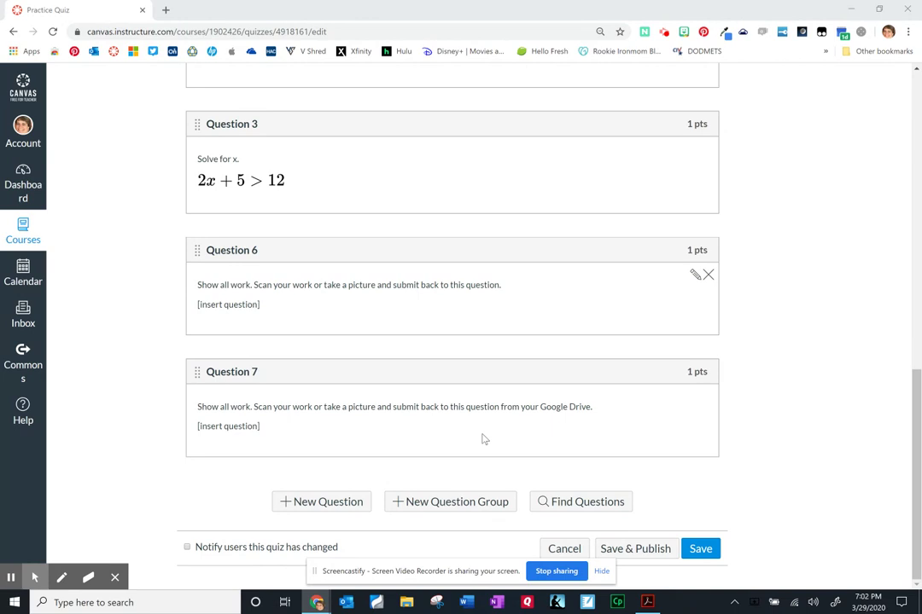
{"action": "left_click", "coordinate": [317, 504]}
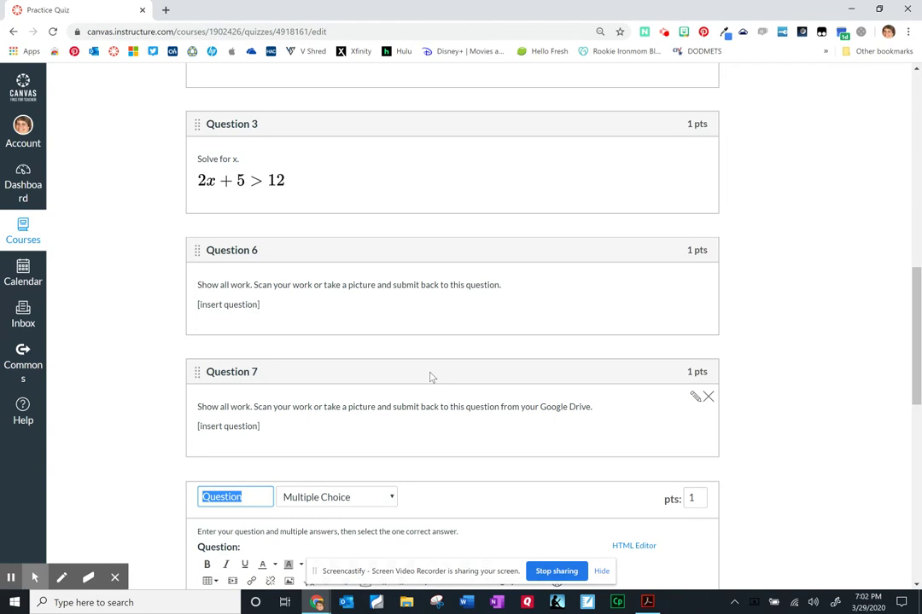
{"action": "key", "text": "Left"}
{"action": "type", "text": "8"}
{"action": "scroll", "coordinate": [431, 377], "scroll_direction": "down", "scroll_amount": 2}
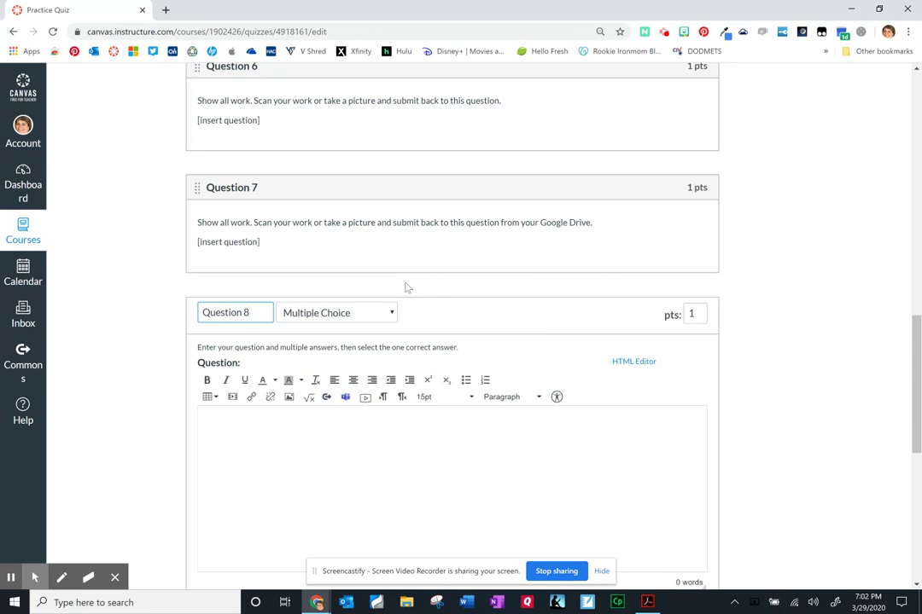
Step: Switch Question 8's type from Multiple Choice to Fill In the Blank
{"action": "left_click", "coordinate": [391, 314]}
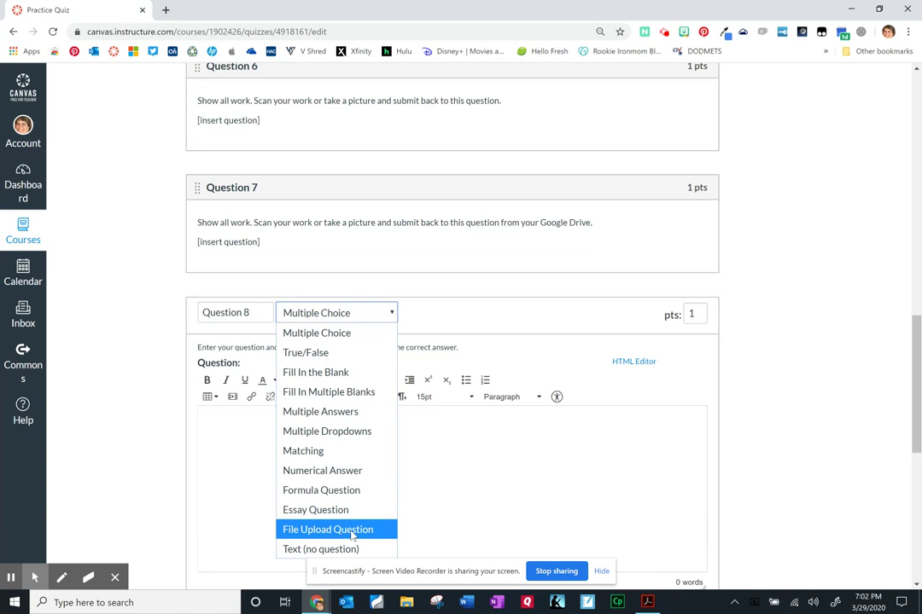
{"action": "left_click", "coordinate": [342, 373]}
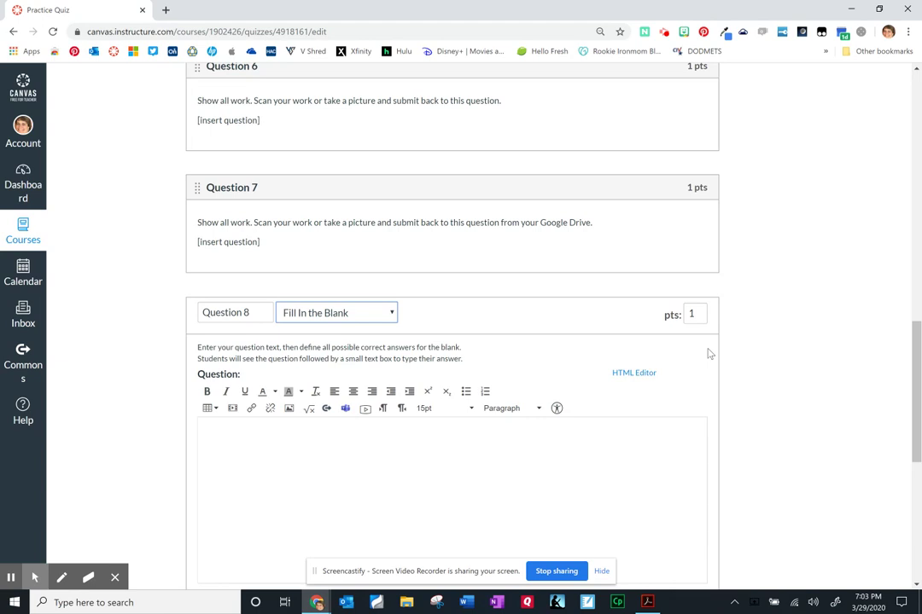
{"action": "scroll", "coordinate": [707, 353], "scroll_direction": "down", "scroll_amount": 3}
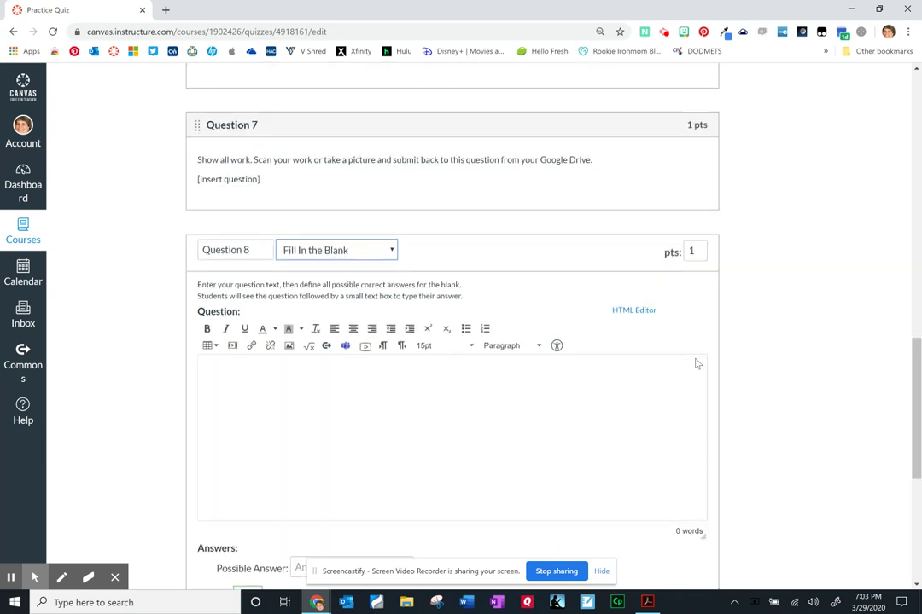
{"action": "left_click", "coordinate": [393, 320]}
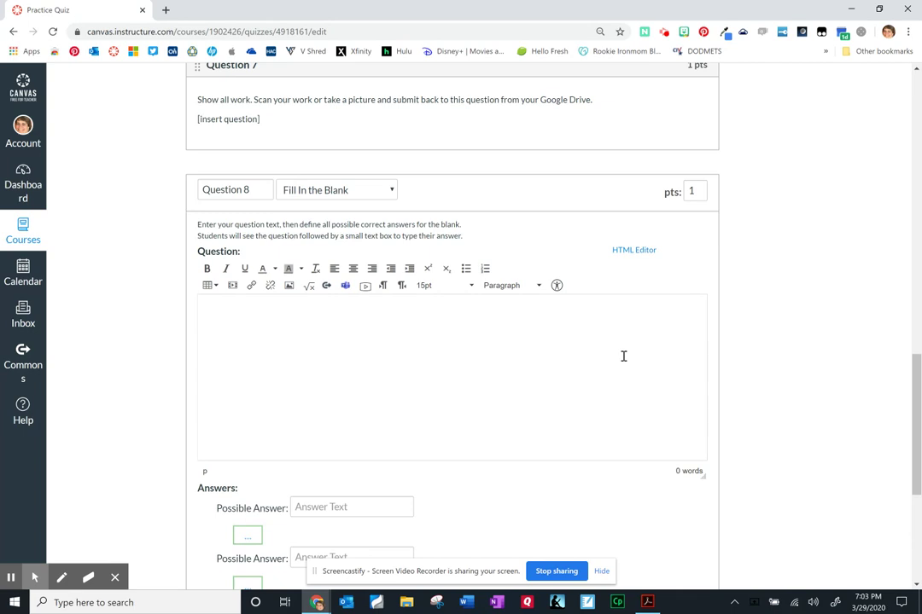
{"action": "scroll", "coordinate": [619, 355], "scroll_direction": "down", "scroll_amount": 1}
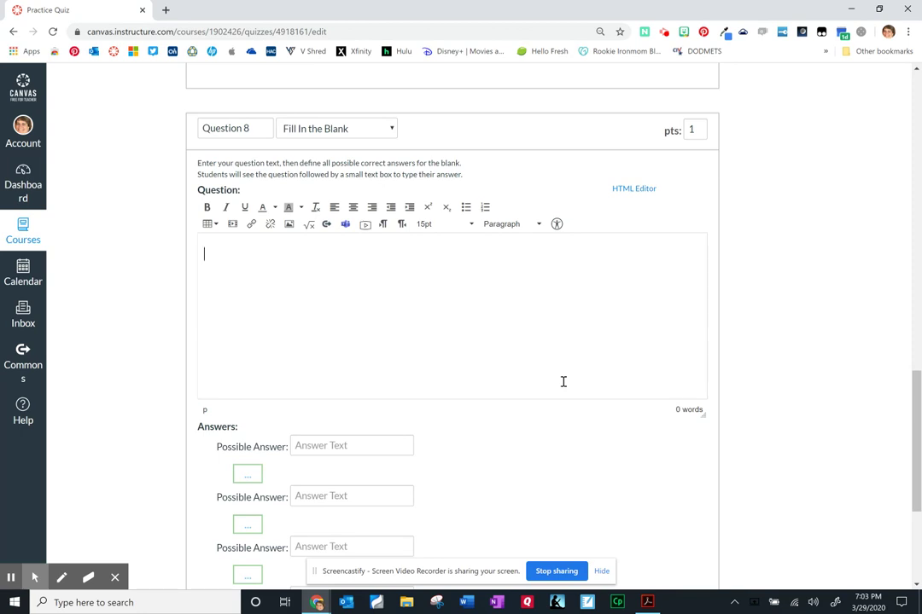
{"action": "left_click", "coordinate": [336, 445]}
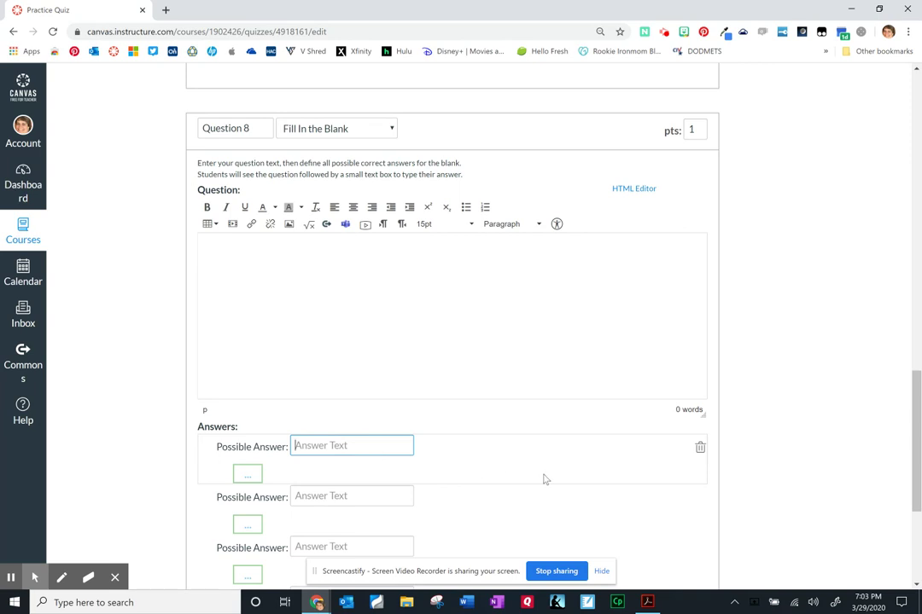
{"action": "scroll", "coordinate": [544, 478], "scroll_direction": "down", "scroll_amount": 2}
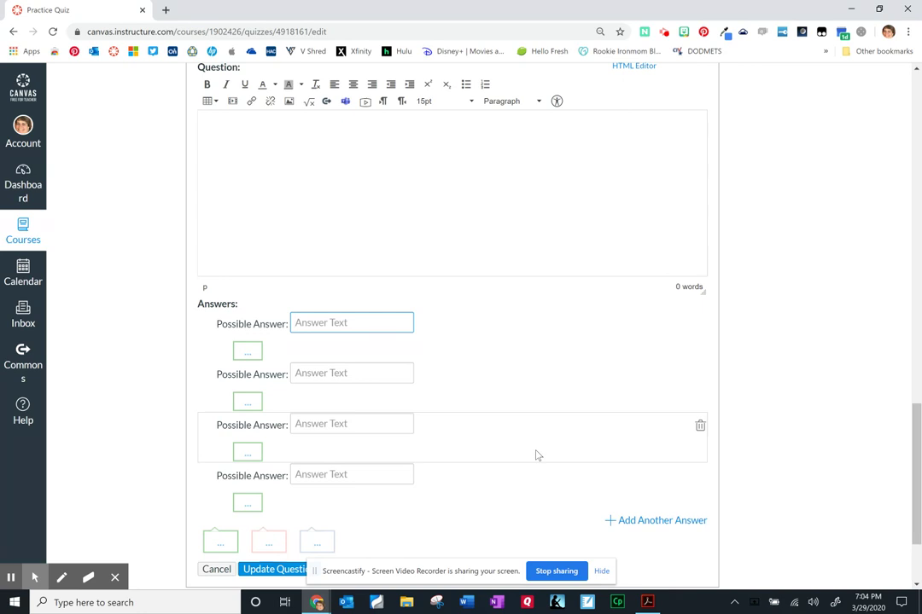
{"action": "scroll", "coordinate": [512, 435], "scroll_direction": "up", "scroll_amount": 2}
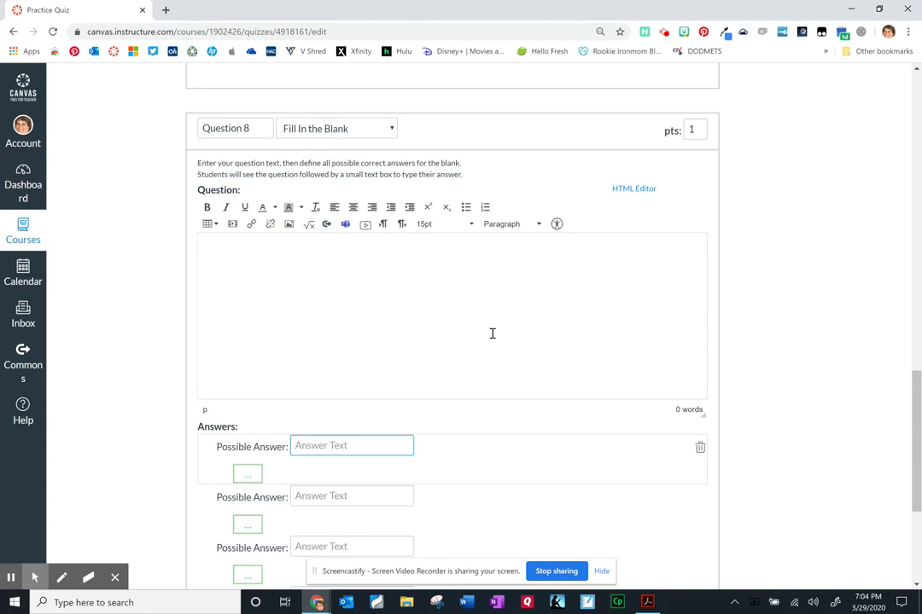
Step: Write 'Solve for x.' as the first line of Question 8's prompt
{"action": "left_click", "coordinate": [417, 254]}
{"action": "type", "text": "What is"}
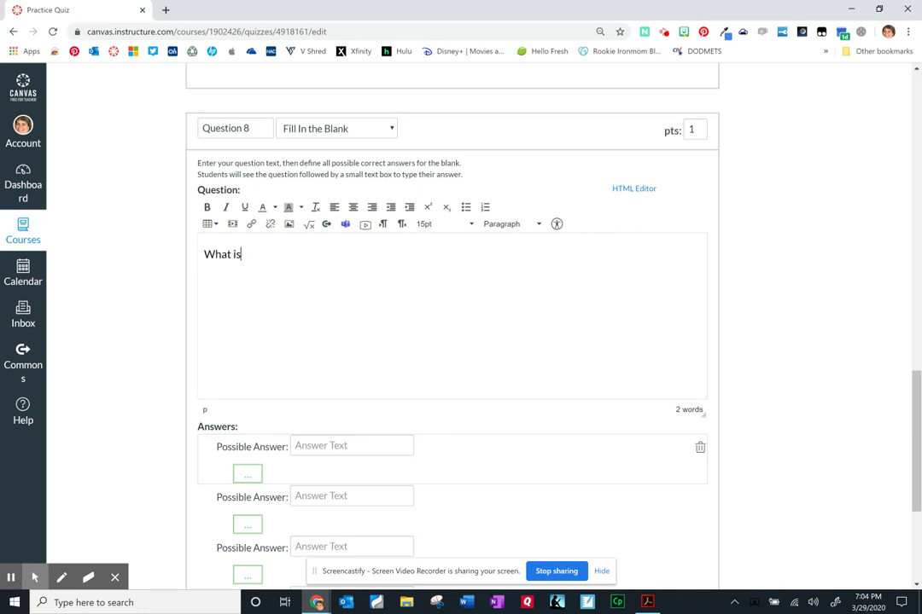
{"action": "key", "text": "BackSpace"}
{"action": "key", "text": "BackSpace"}
{"action": "key", "text": "BackSpace"}
{"action": "key", "text": "BackSpace"}
{"action": "key", "text": "BackSpace"}
{"action": "key", "text": "BackSpace"}
{"action": "key", "text": "BackSpace"}
{"action": "key", "text": "BackSpace"}
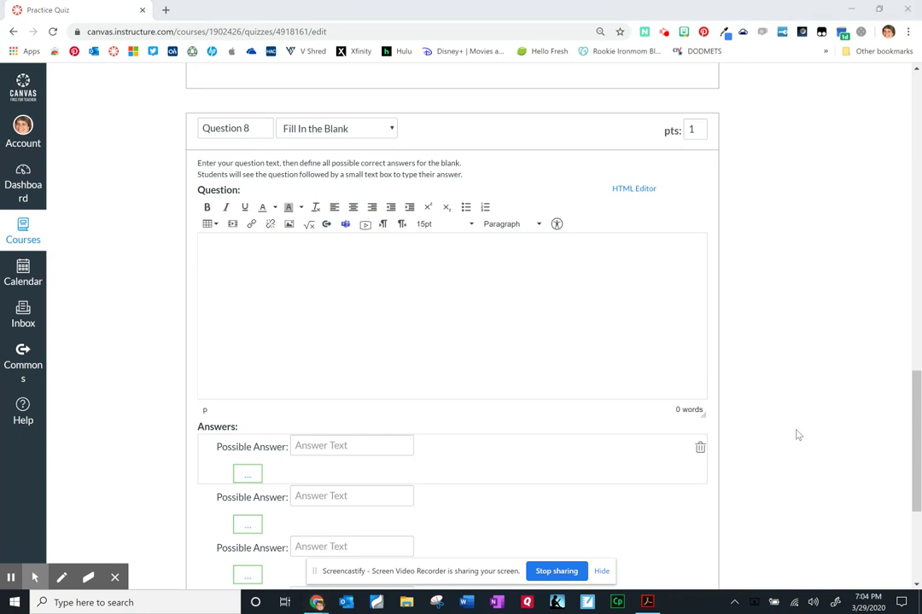
{"action": "left_click", "coordinate": [501, 259]}
{"action": "type", "text": "Sore fo"}
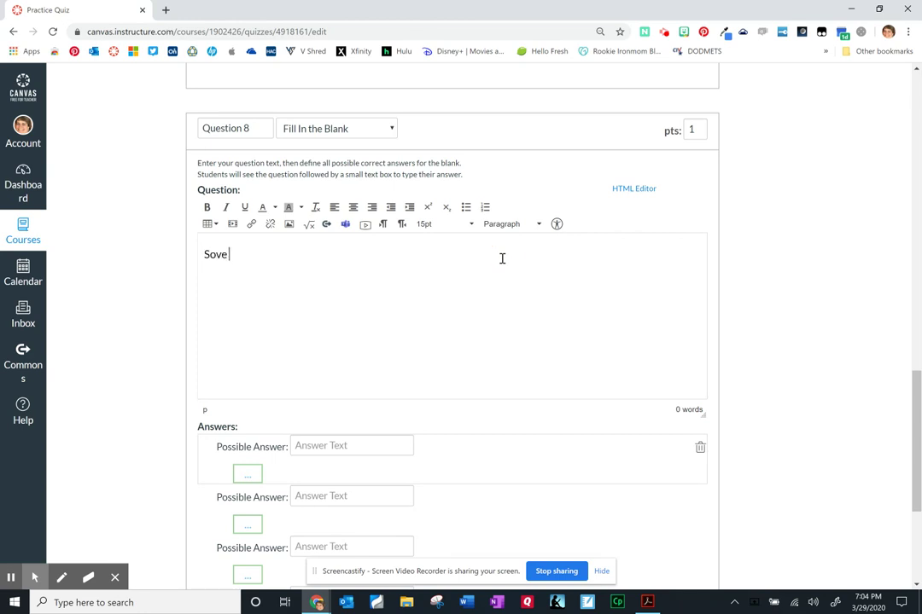
{"action": "key", "text": "BackSpace"}
{"action": "key", "text": "BackSpace"}
{"action": "key", "text": "BackSpace"}
{"action": "key", "text": "BackSpace"}
{"action": "key", "text": "BackSpace"}
{"action": "type", "text": "lve for x."}
{"action": "key", "text": "Return"}
Step: Insert the math equation x+10=15 below it and enlarge the equation image
{"action": "left_click", "coordinate": [310, 227]}
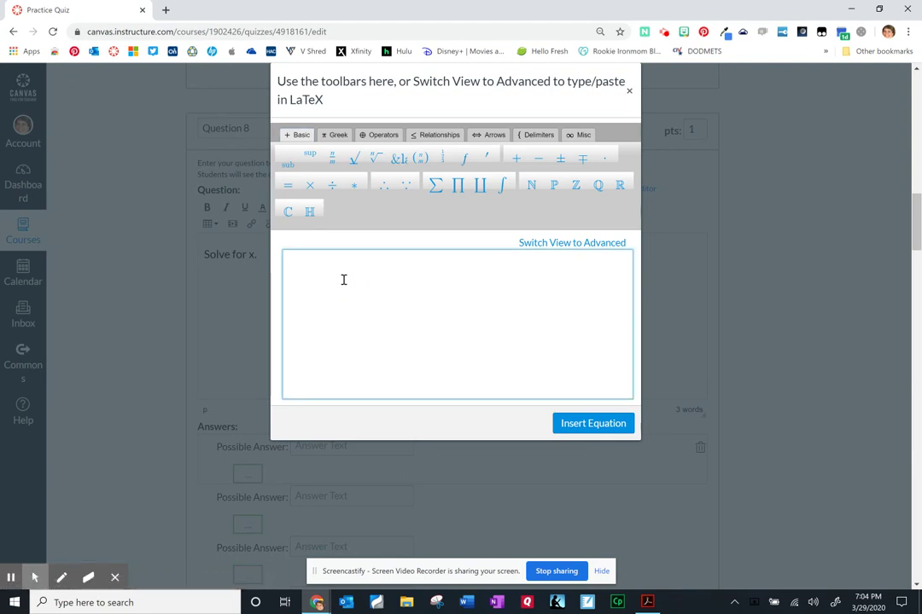
{"action": "type", "text": "x+10=15"}
{"action": "left_click", "coordinate": [593, 423]}
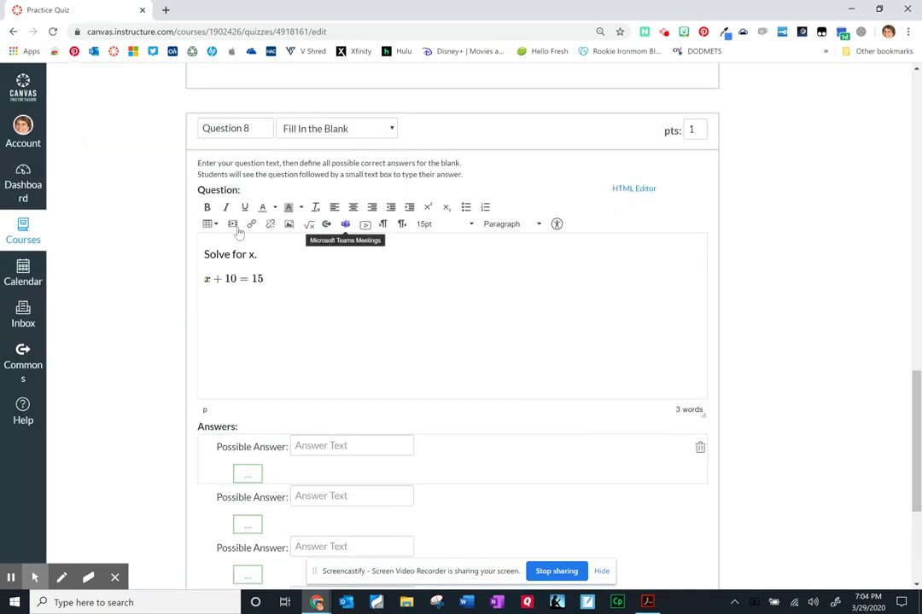
{"action": "left_click", "coordinate": [231, 281]}
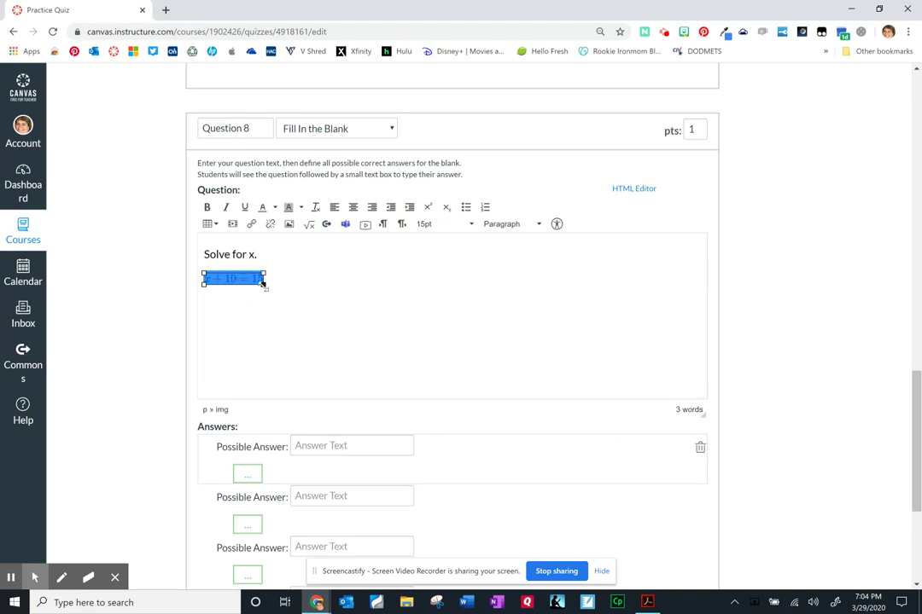
{"action": "left_click_drag", "start_coordinate": [263, 284], "coordinate": [288, 300]}
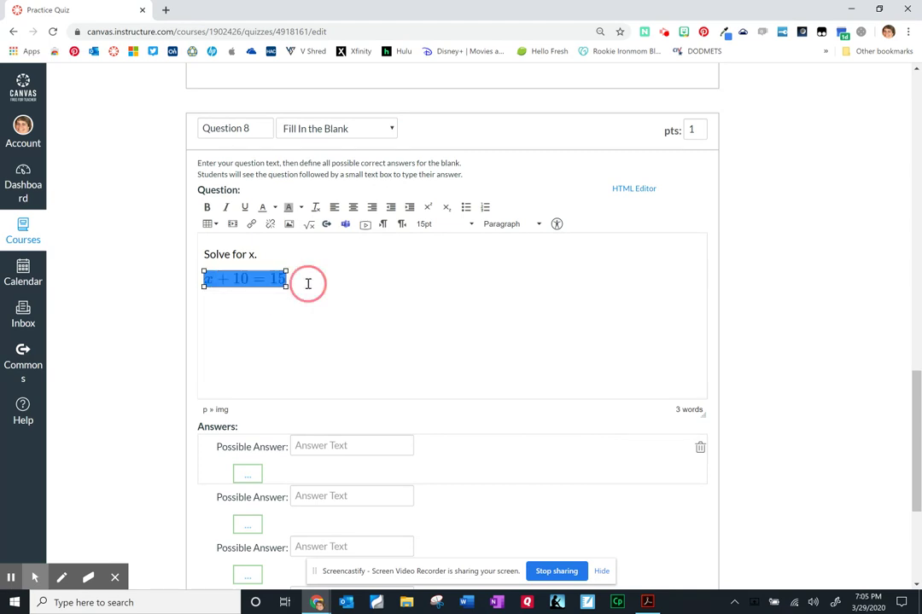
{"action": "left_click", "coordinate": [304, 281]}
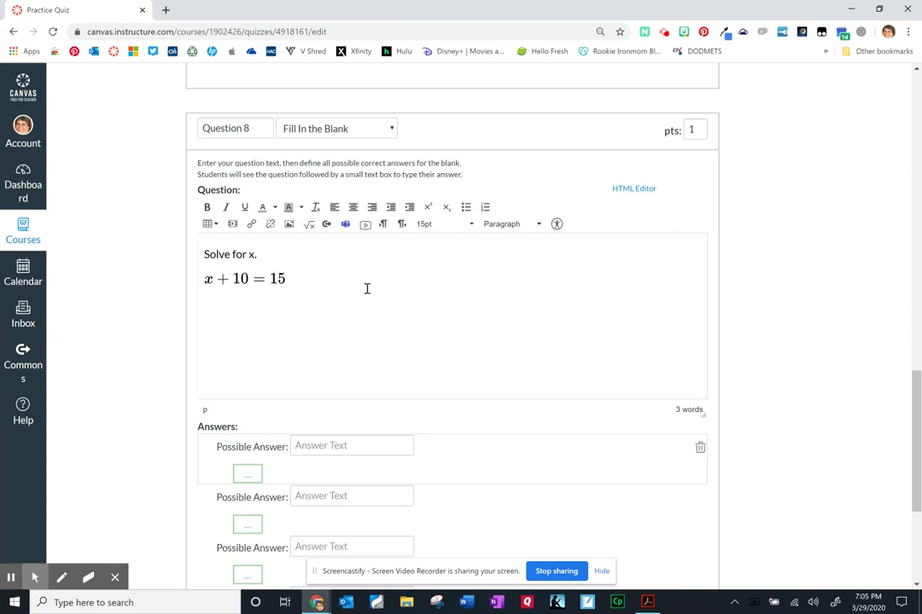
{"action": "scroll", "coordinate": [367, 288], "scroll_direction": "down", "scroll_amount": 1}
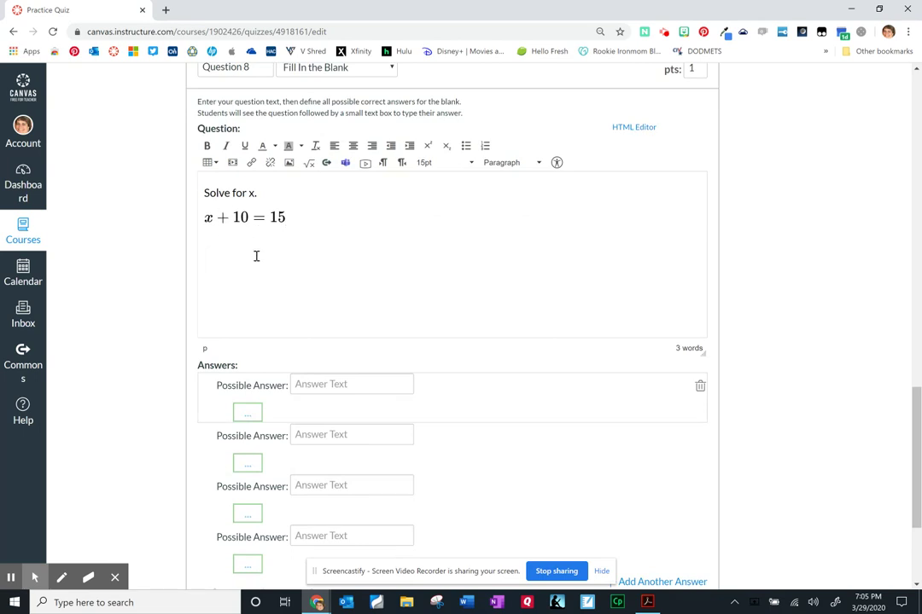
Step: Enter x=5 as the first possible answer for Question 8
{"action": "left_click", "coordinate": [314, 384]}
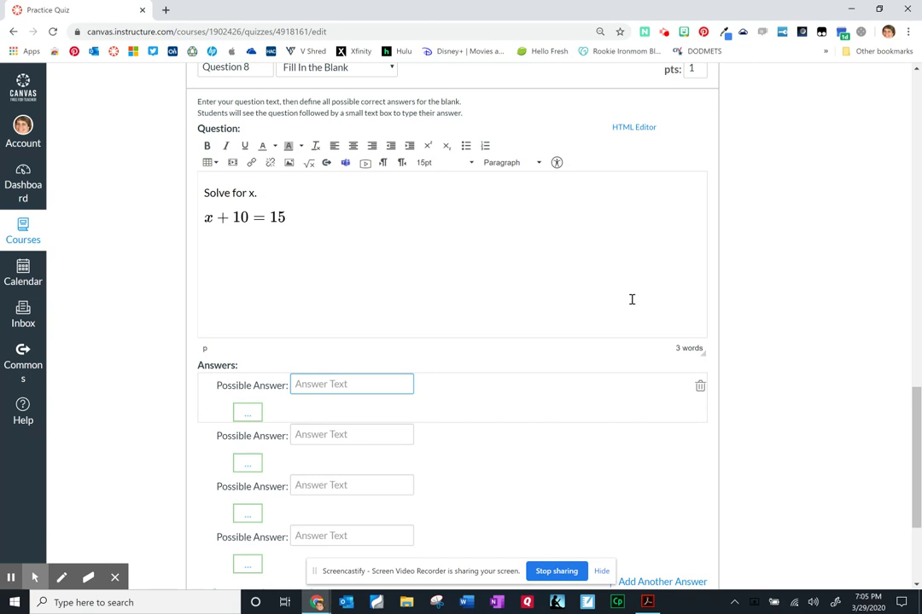
{"action": "type", "text": "x=5"}
{"action": "left_click", "coordinate": [321, 435]}
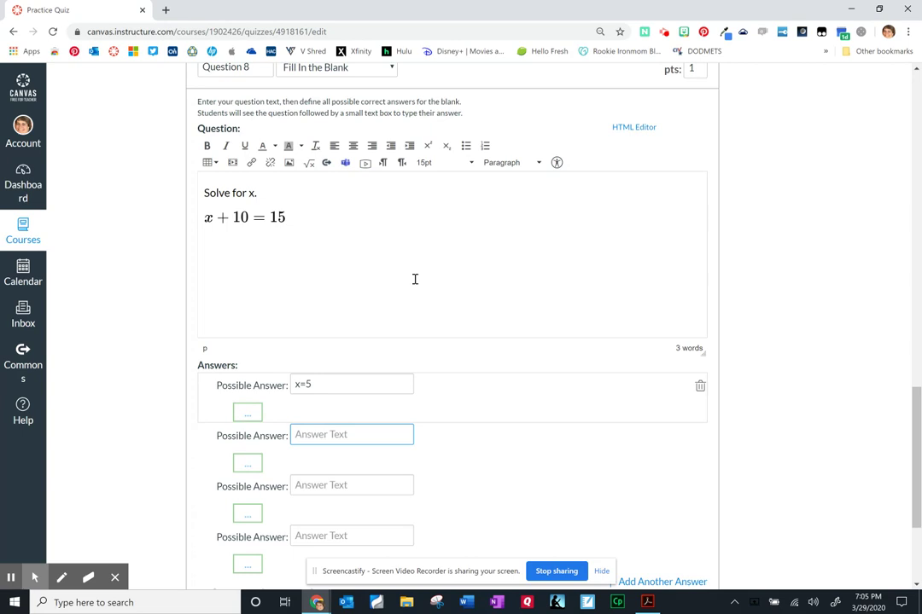
Step: Add lines 'x = _____' and '(Please type number only).' below the equation
{"action": "left_click", "coordinate": [216, 247]}
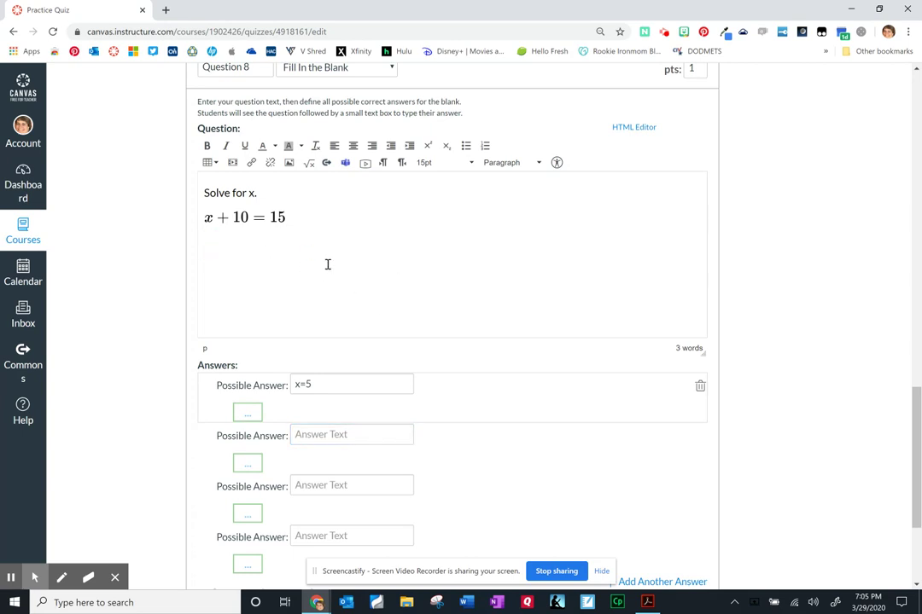
{"action": "key", "text": "Return"}
{"action": "type", "text": "x = _____"}
{"action": "key", "text": "Return"}
{"action": "type", "text": "(Please type n"}
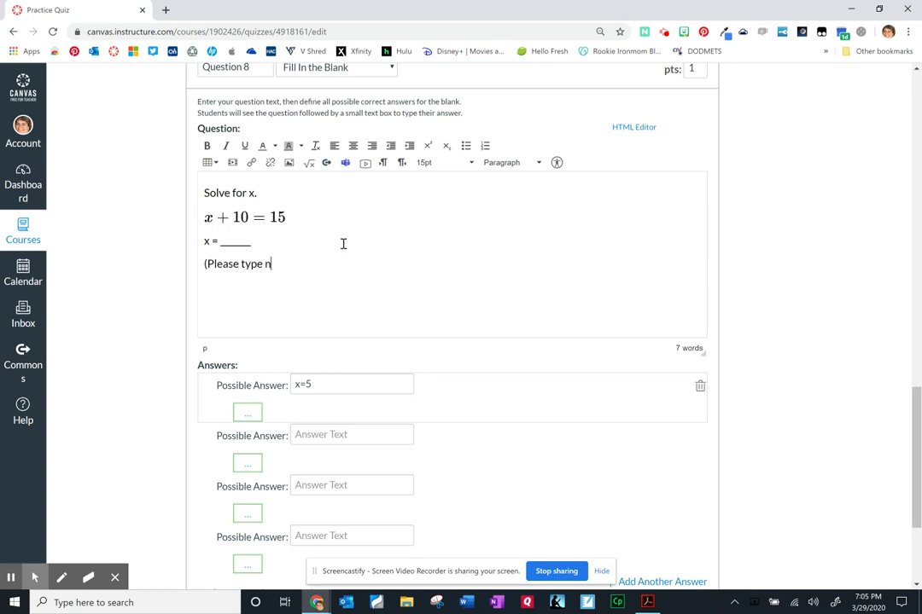
{"action": "type", "text": "umber only)"}
{"action": "key", "text": "Left"}
{"action": "type", "text": "."}
Step: Add 5 as a second accepted answer and save Question 8 with Update Question
{"action": "left_click", "coordinate": [321, 381]}
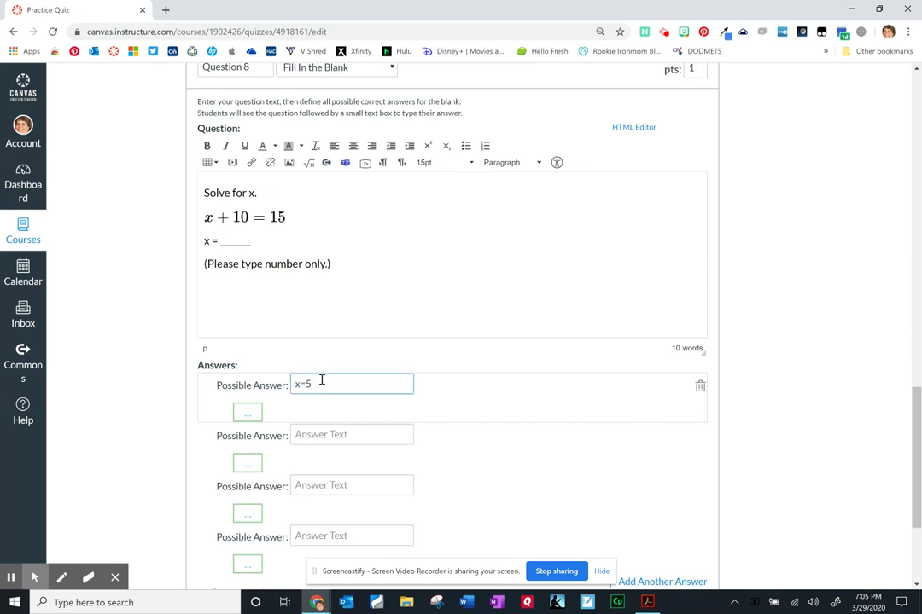
{"action": "left_click_drag", "start_coordinate": [315, 382], "coordinate": [294, 384]}
{"action": "left_click", "coordinate": [308, 436]}
{"action": "type", "text": "5"}
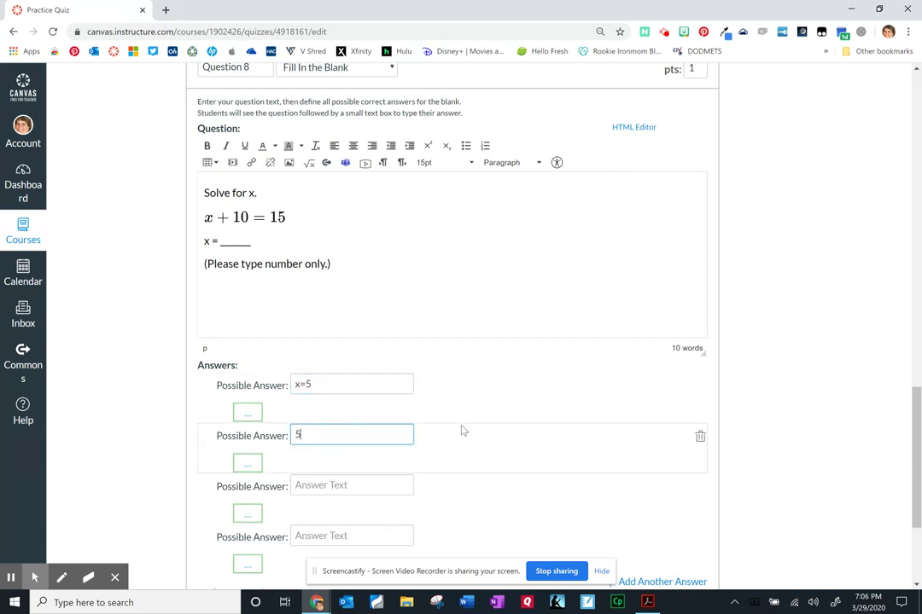
{"action": "scroll", "coordinate": [415, 427], "scroll_direction": "down", "scroll_amount": 1}
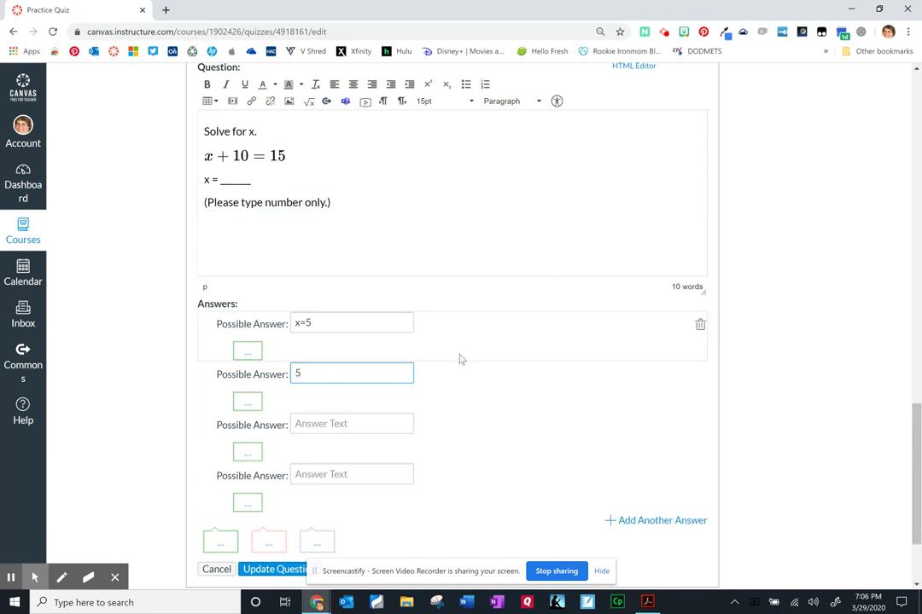
{"action": "scroll", "coordinate": [459, 359], "scroll_direction": "down", "scroll_amount": 2}
{"action": "left_click", "coordinate": [274, 446]}
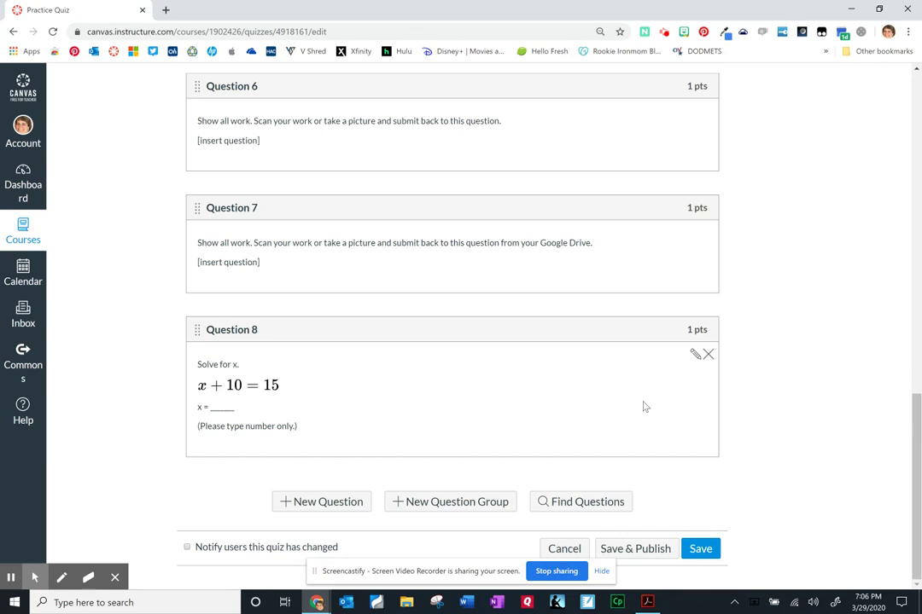
{"action": "left_click", "coordinate": [324, 502]}
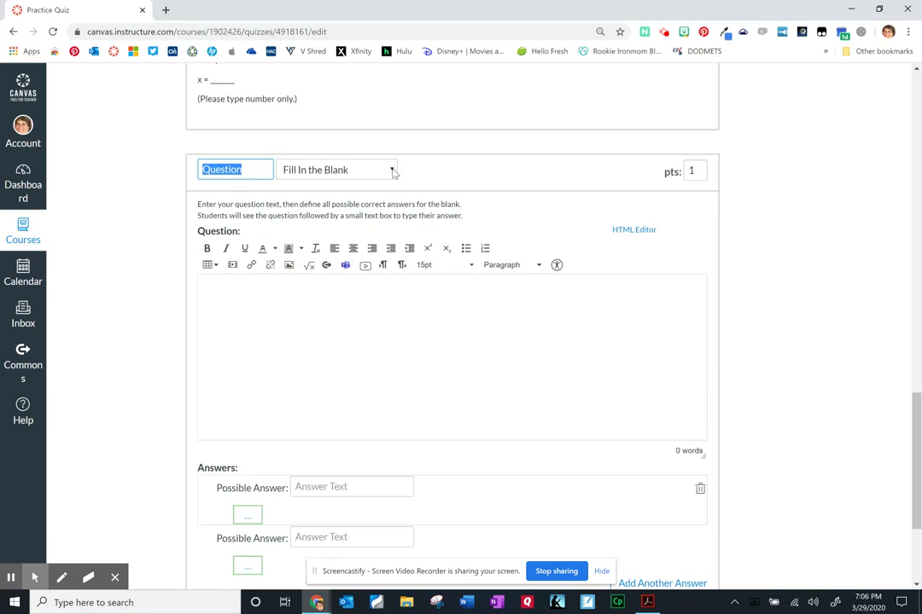
Step: Change the new question's type to Fill In Multiple Blanks
{"action": "left_click", "coordinate": [393, 171]}
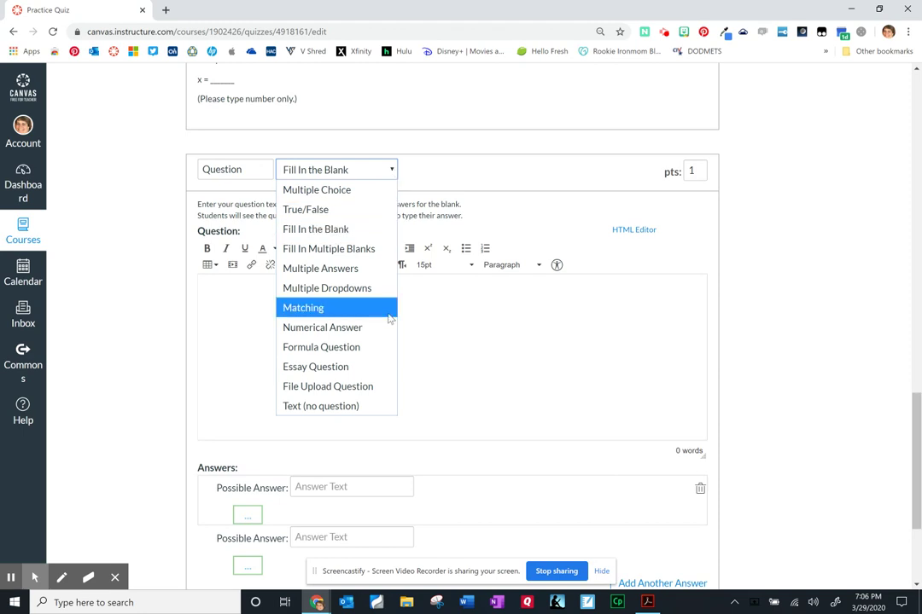
{"action": "left_click", "coordinate": [356, 254]}
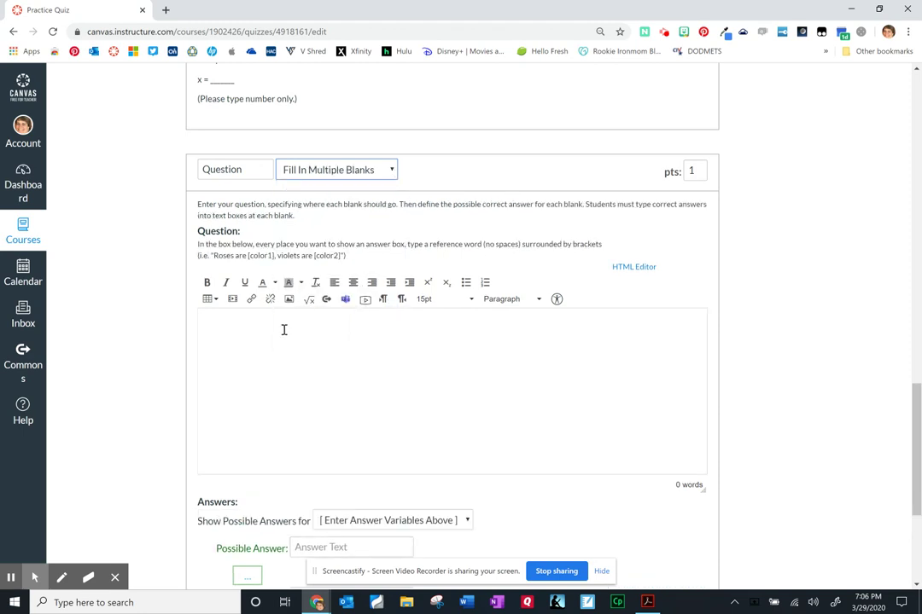
{"action": "left_click", "coordinate": [697, 386]}
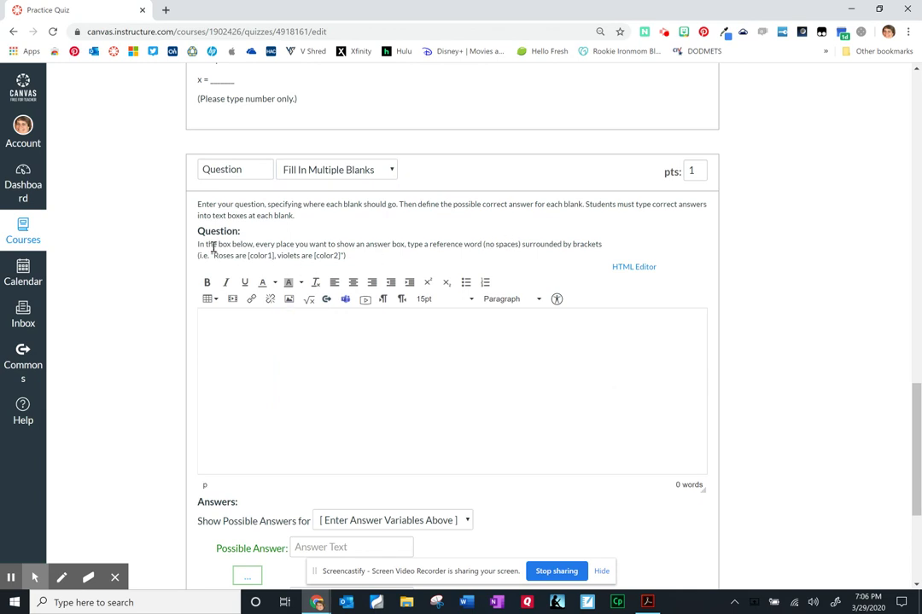
{"action": "left_click_drag", "start_coordinate": [199, 256], "coordinate": [362, 258]}
{"action": "left_click", "coordinate": [362, 260]}
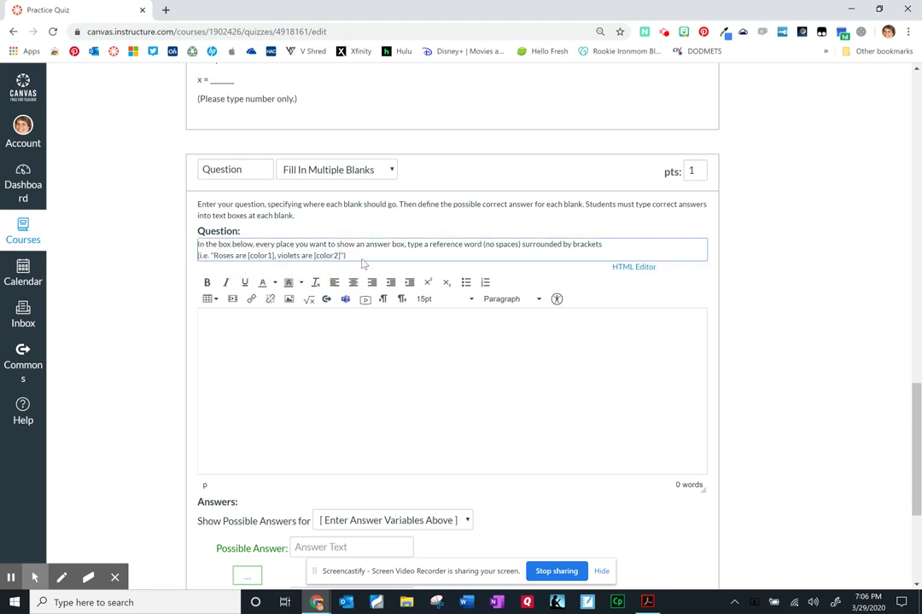
Step: Type the question text 'The [ans1] jumped over the [ans2].'
{"action": "left_click", "coordinate": [332, 344]}
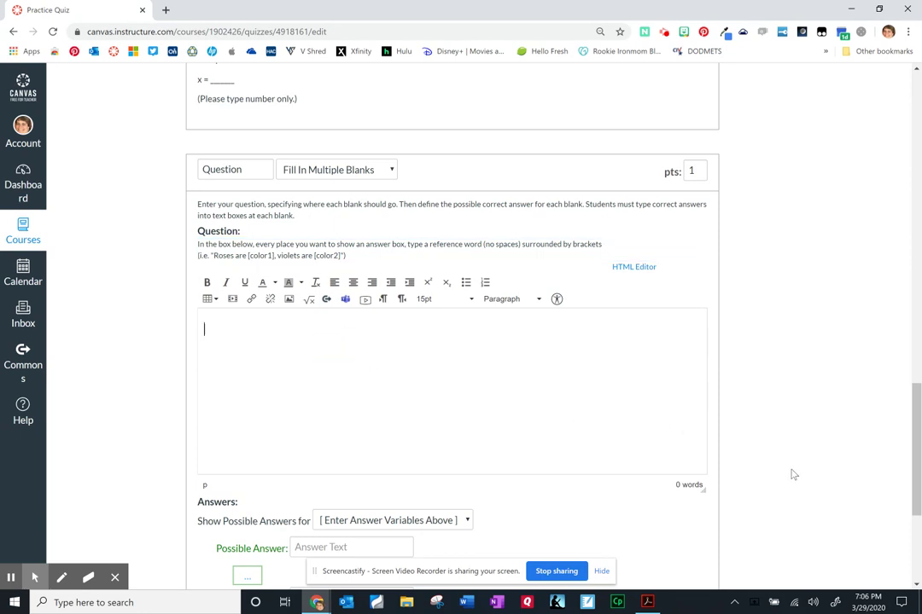
{"action": "type", "text": "The "}
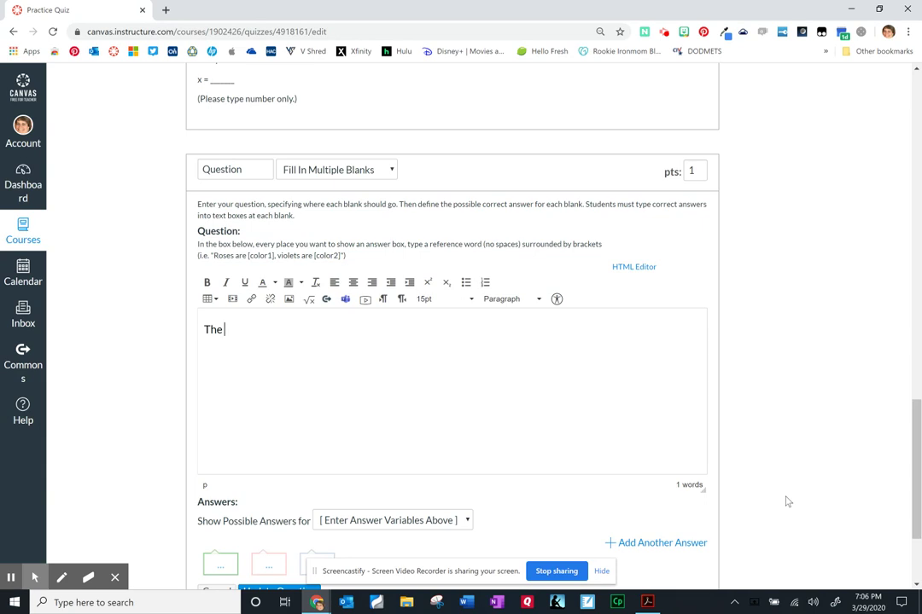
{"action": "type", "text": "[ans1] jump"}
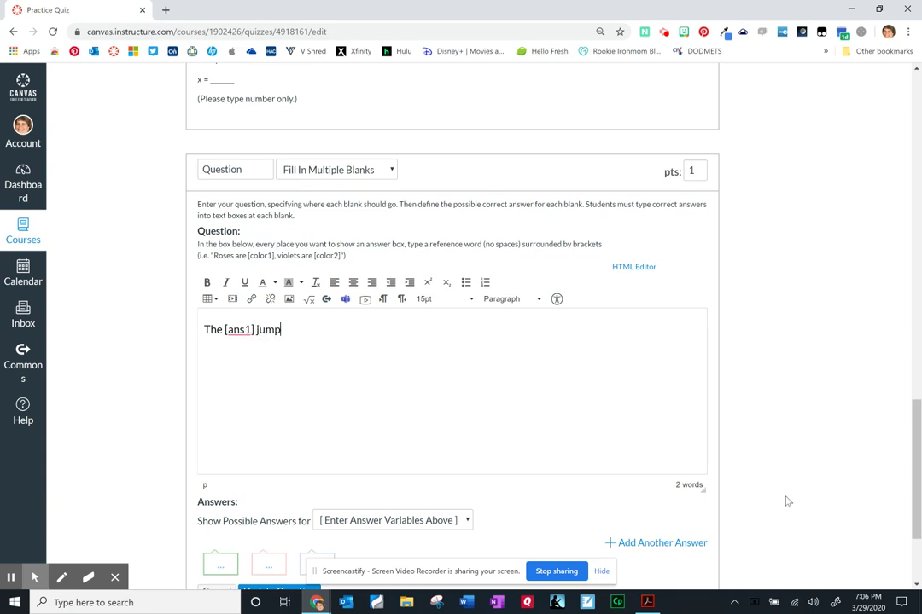
{"action": "type", "text": "ed over the [an"}
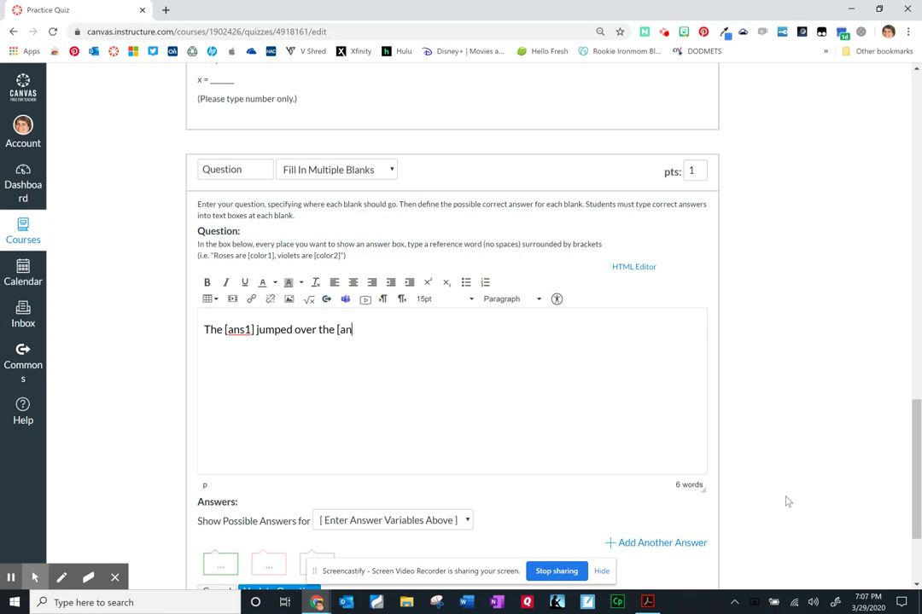
{"action": "type", "text": "s2]."}
{"action": "key", "text": "Return"}
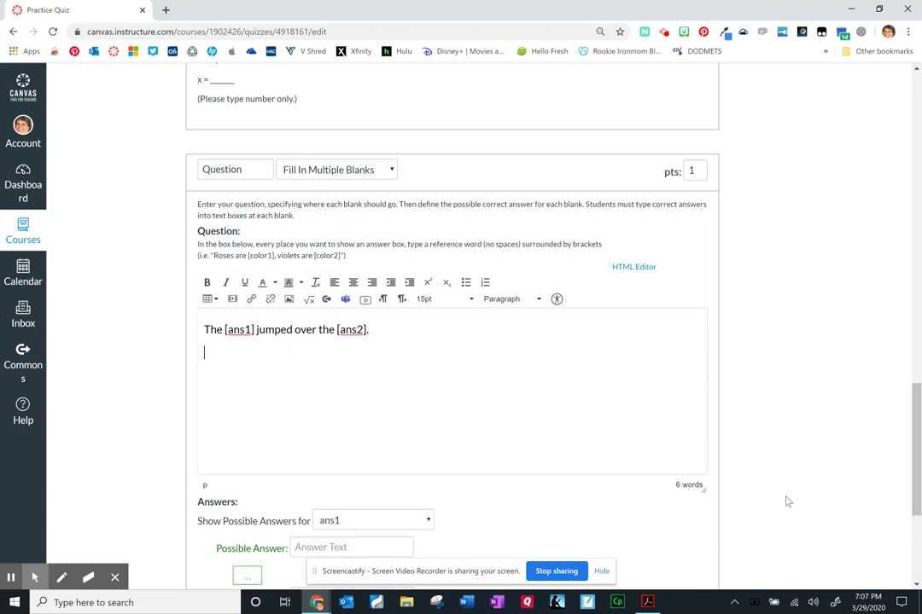
Step: Check the ans1 and ans2 blanks and go to the answer fields for ans1
{"action": "scroll", "coordinate": [780, 441], "scroll_direction": "up", "scroll_amount": 1}
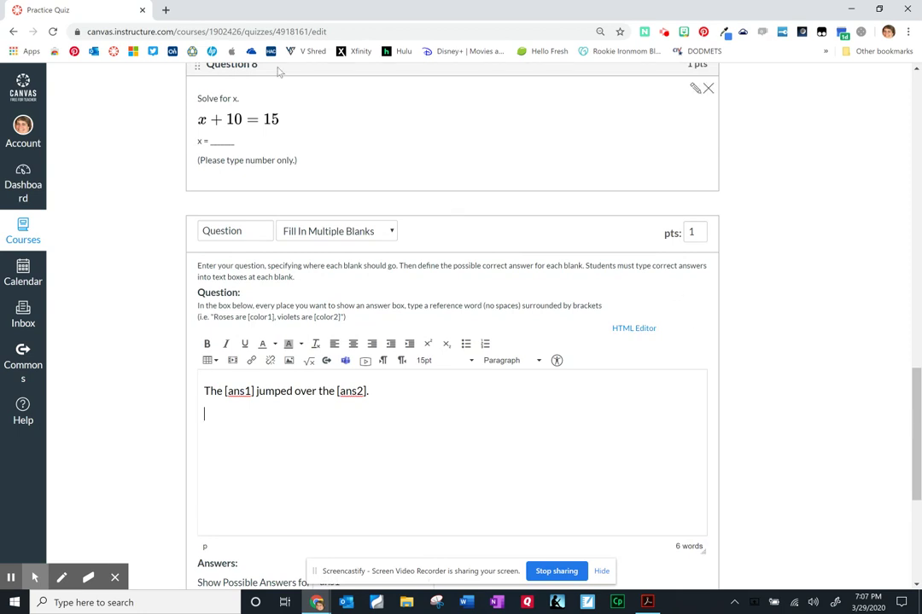
{"action": "scroll", "coordinate": [316, 162], "scroll_direction": "up", "scroll_amount": 1}
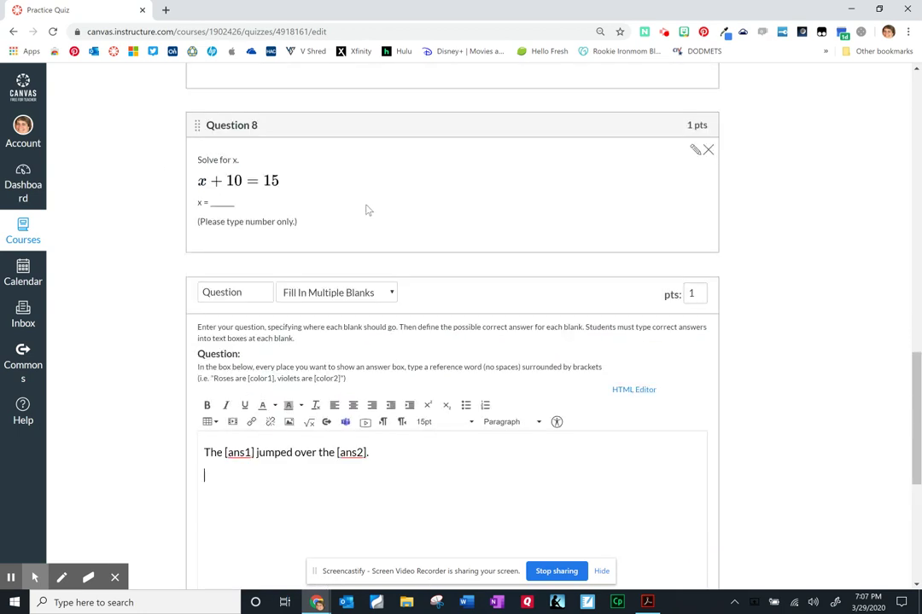
{"action": "scroll", "coordinate": [368, 211], "scroll_direction": "down", "scroll_amount": 2}
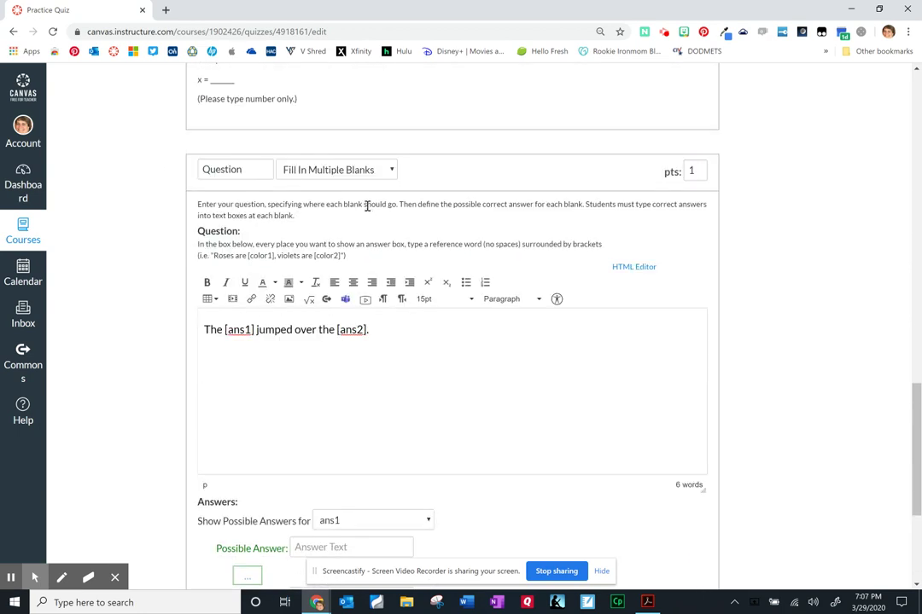
{"action": "double_click", "coordinate": [233, 331]}
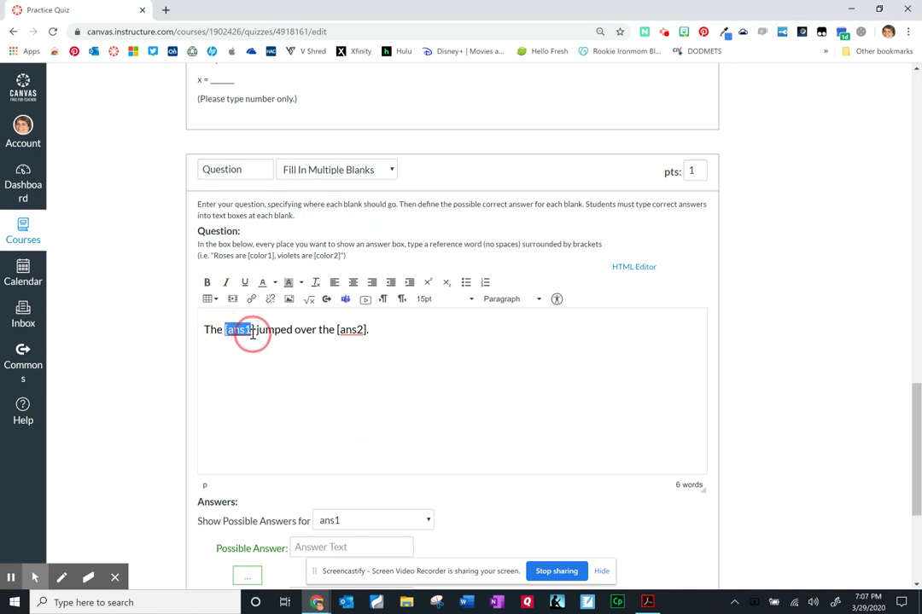
{"action": "key", "text": "Right"}
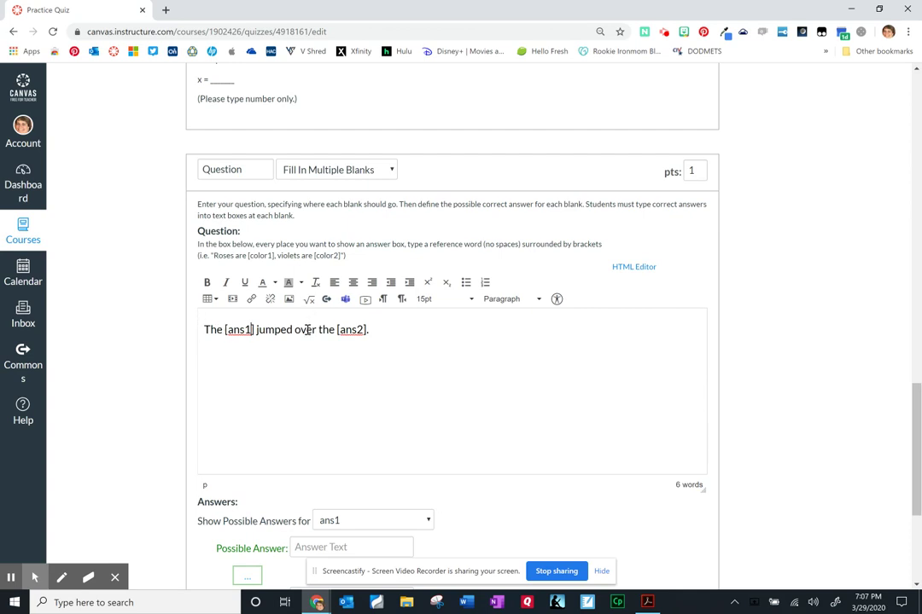
{"action": "scroll", "coordinate": [453, 389], "scroll_direction": "down", "scroll_amount": 2}
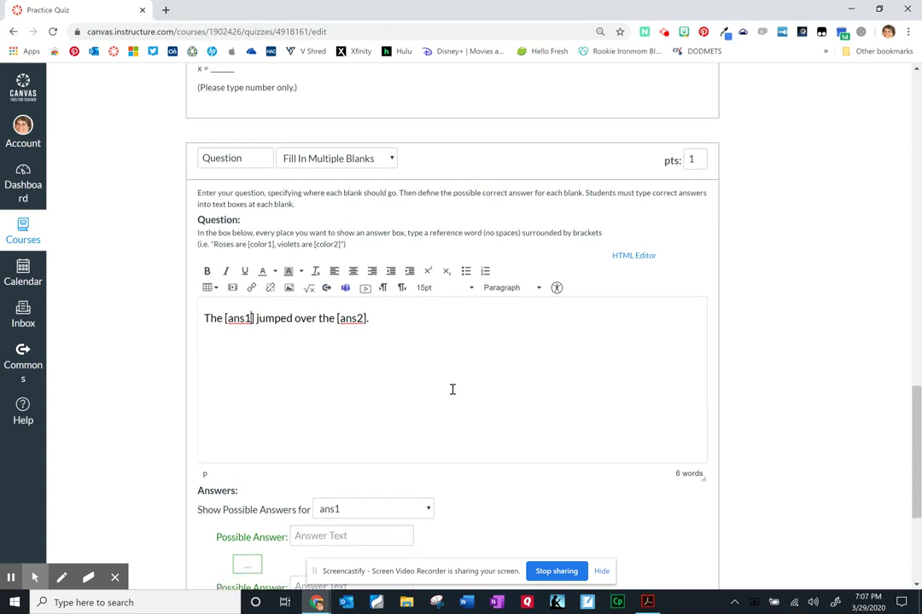
{"action": "left_click", "coordinate": [400, 425]}
Step: Set 'cow' and 'Cow' as accepted answers for blank ans1
{"action": "left_click", "coordinate": [648, 446]}
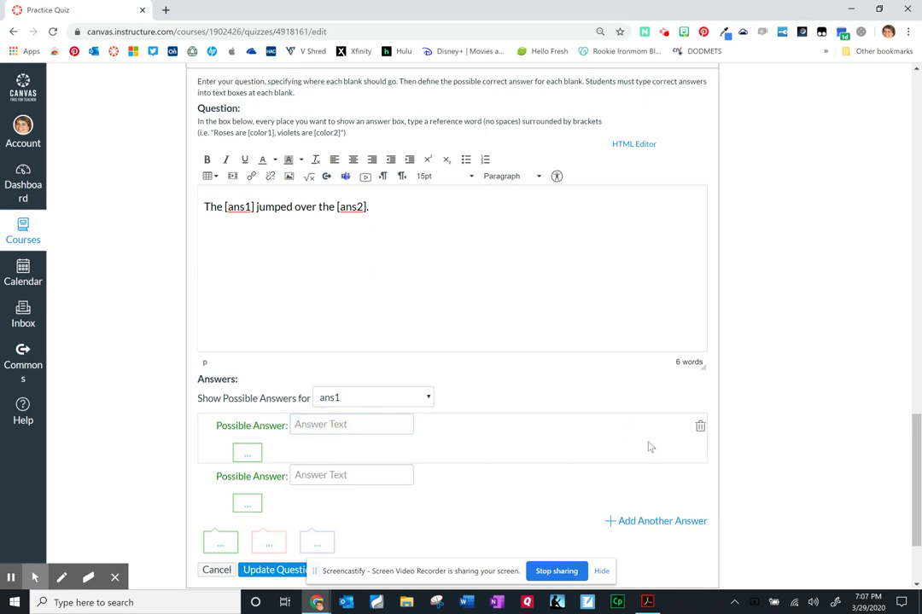
{"action": "left_click", "coordinate": [329, 426]}
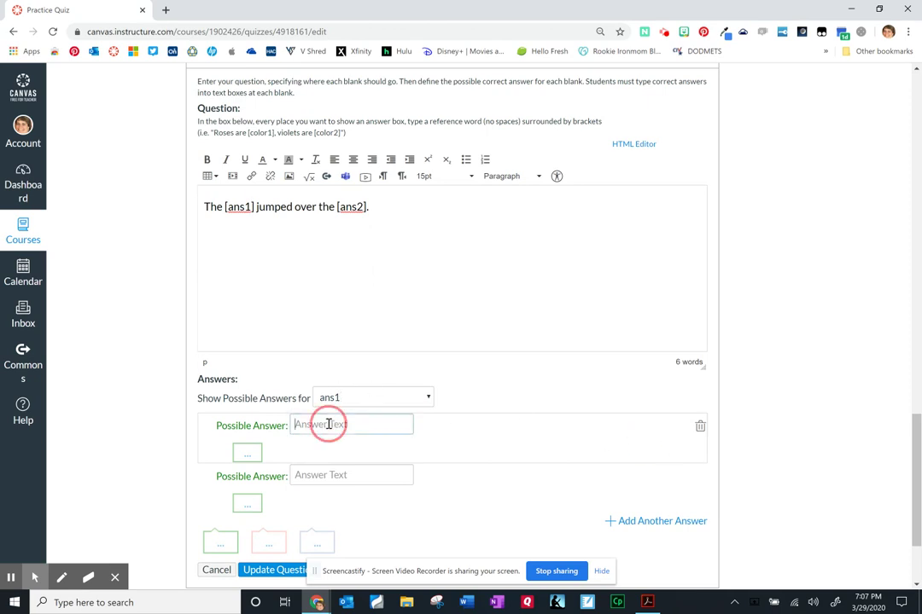
{"action": "type", "text": "coiw"}
{"action": "key", "text": "BackSpace"}
{"action": "key", "text": "BackSpace"}
{"action": "type", "text": "w"}
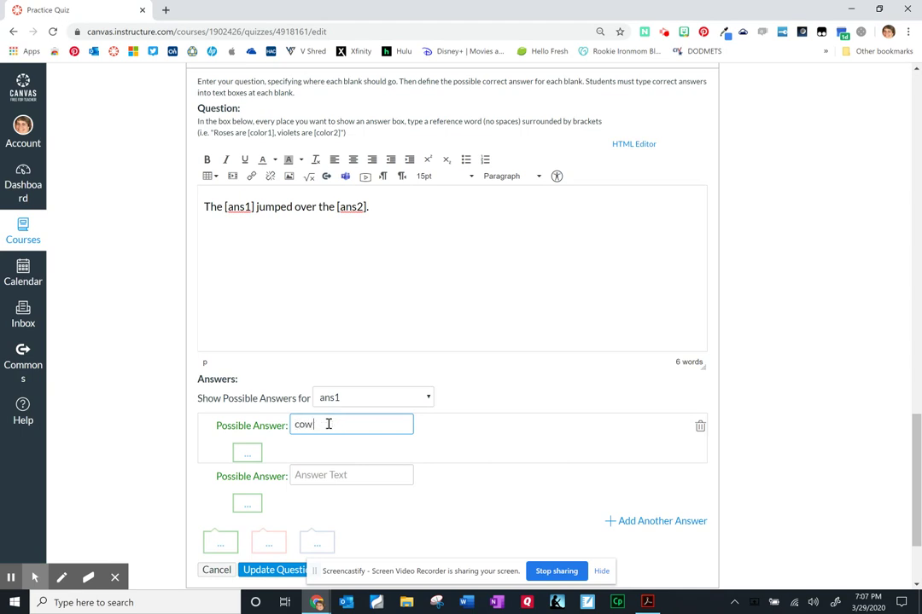
{"action": "scroll", "coordinate": [329, 424], "scroll_direction": "down", "scroll_amount": 1}
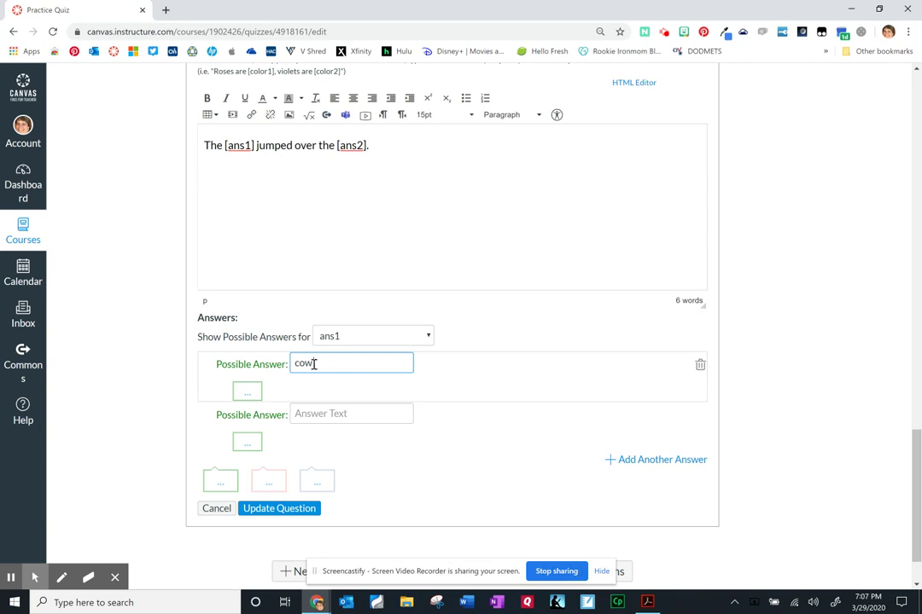
{"action": "left_click", "coordinate": [300, 413]}
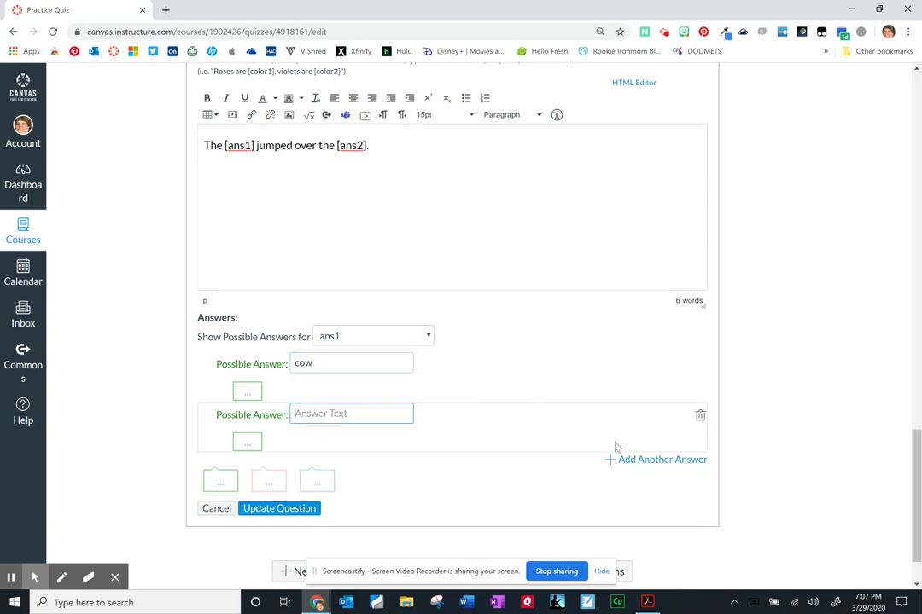
{"action": "type", "text": "Cow"}
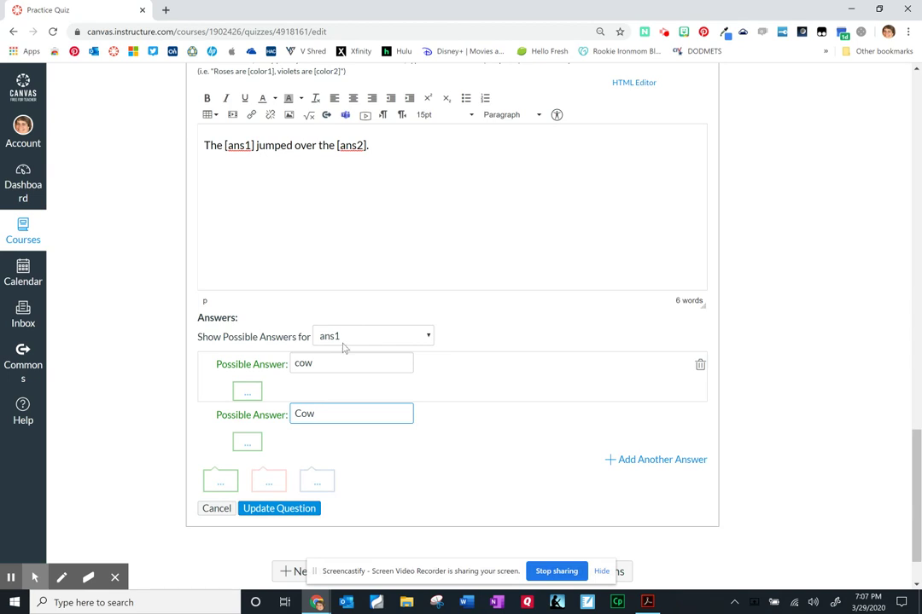
Step: Show blank ans2's answers and enter 'moon' as its first possible answer
{"action": "left_click", "coordinate": [428, 334]}
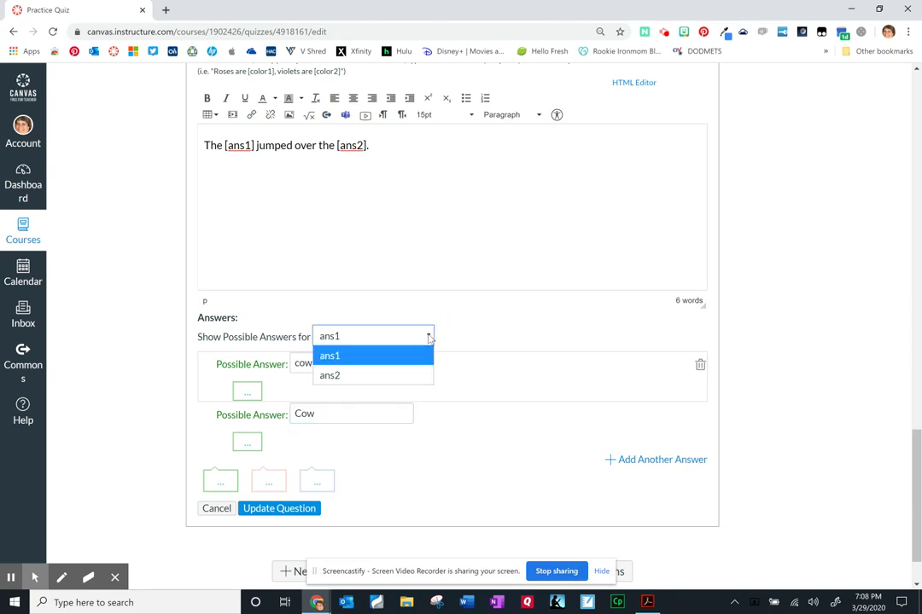
{"action": "left_click", "coordinate": [358, 376]}
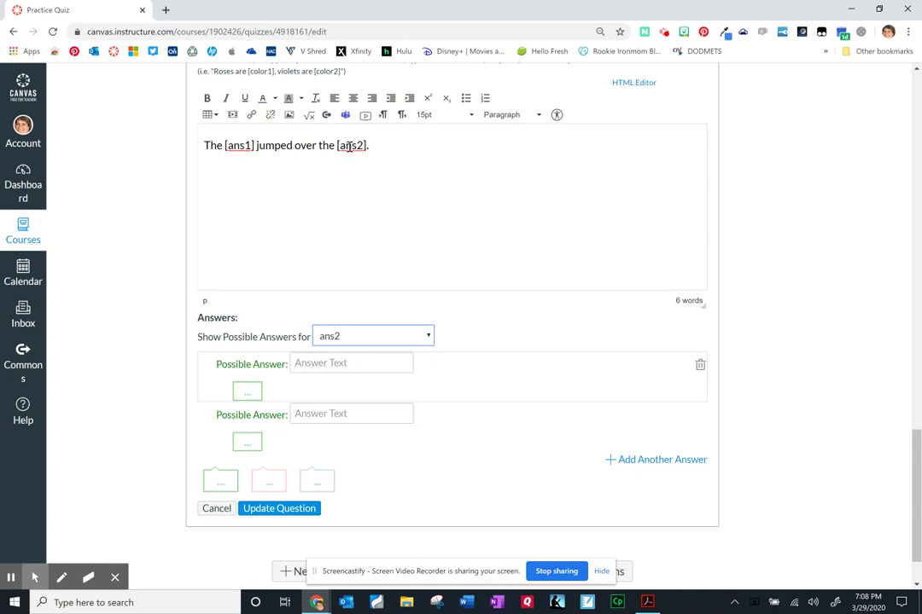
{"action": "left_click", "coordinate": [316, 365]}
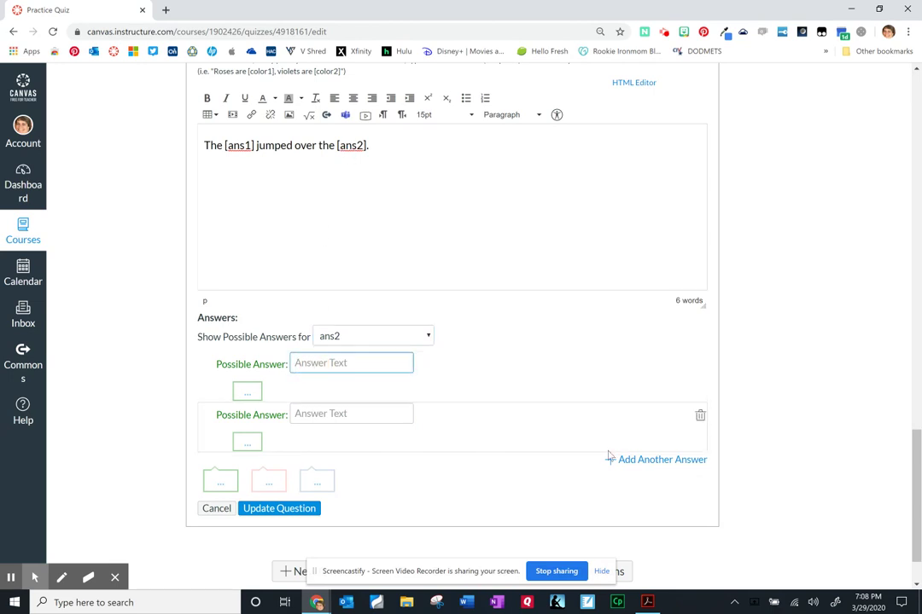
{"action": "type", "text": "moon"}
{"action": "scroll", "coordinate": [609, 456], "scroll_direction": "down", "scroll_amount": 1}
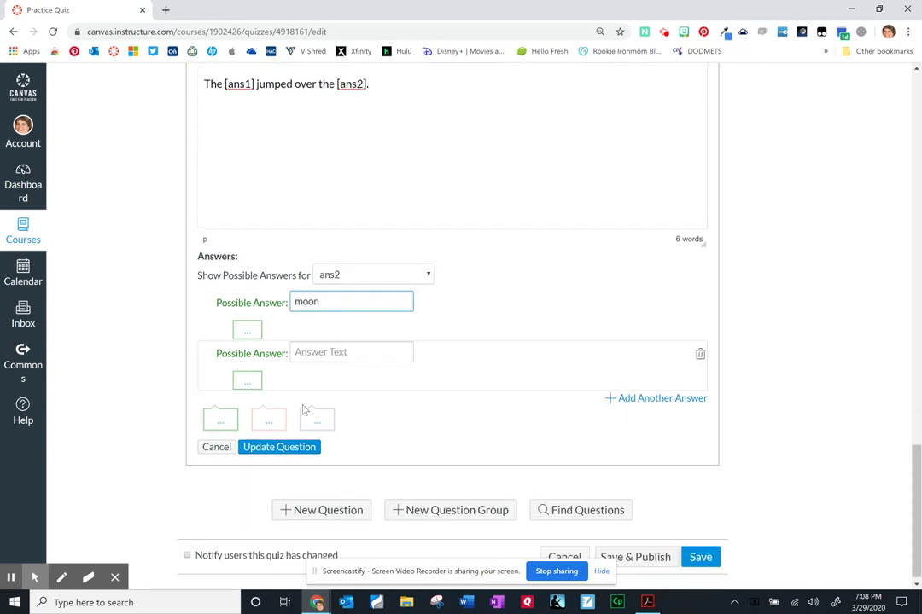
Step: Save the cow-and-moon question with Update Question and scroll through the quiz to review it
{"action": "left_click", "coordinate": [278, 449]}
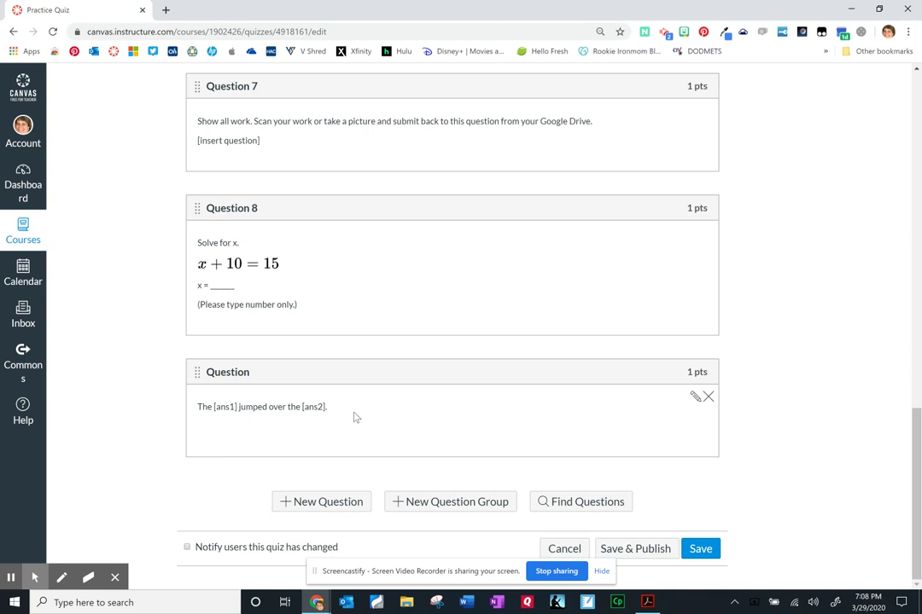
{"action": "scroll", "coordinate": [354, 415], "scroll_direction": "up", "scroll_amount": 2}
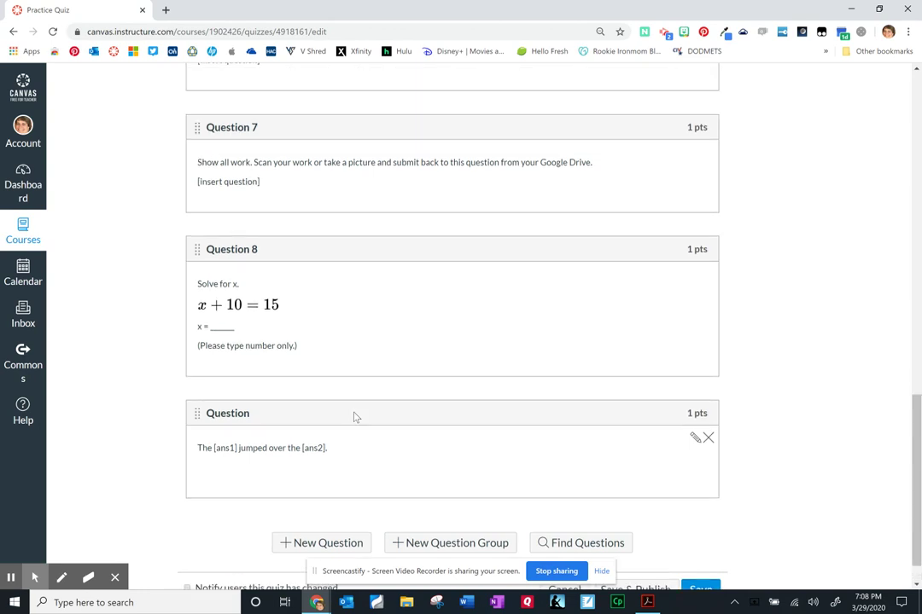
{"action": "scroll", "coordinate": [442, 409], "scroll_direction": "down", "scroll_amount": 1}
{"action": "scroll", "coordinate": [443, 408], "scroll_direction": "down", "scroll_amount": 2}
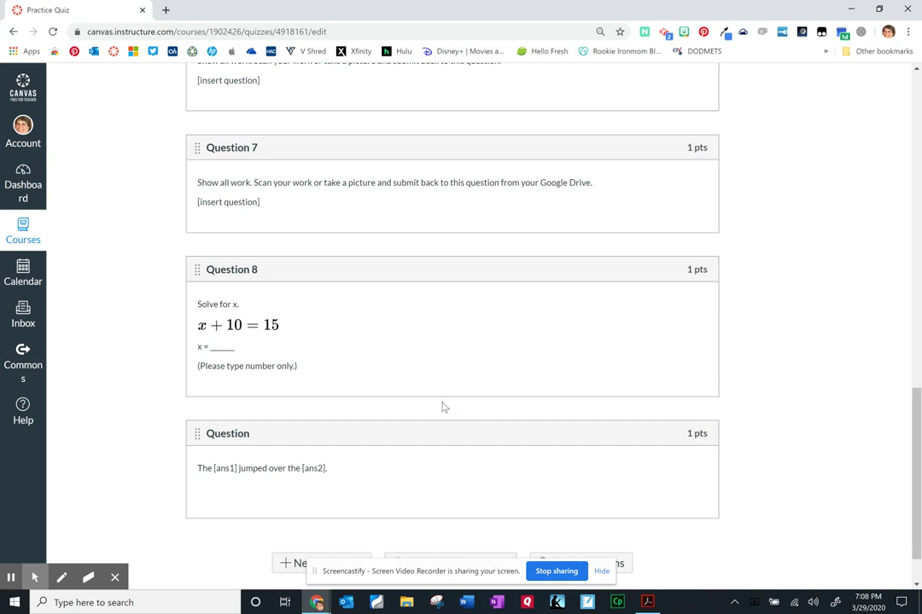
{"action": "scroll", "coordinate": [442, 408], "scroll_direction": "down", "scroll_amount": 1}
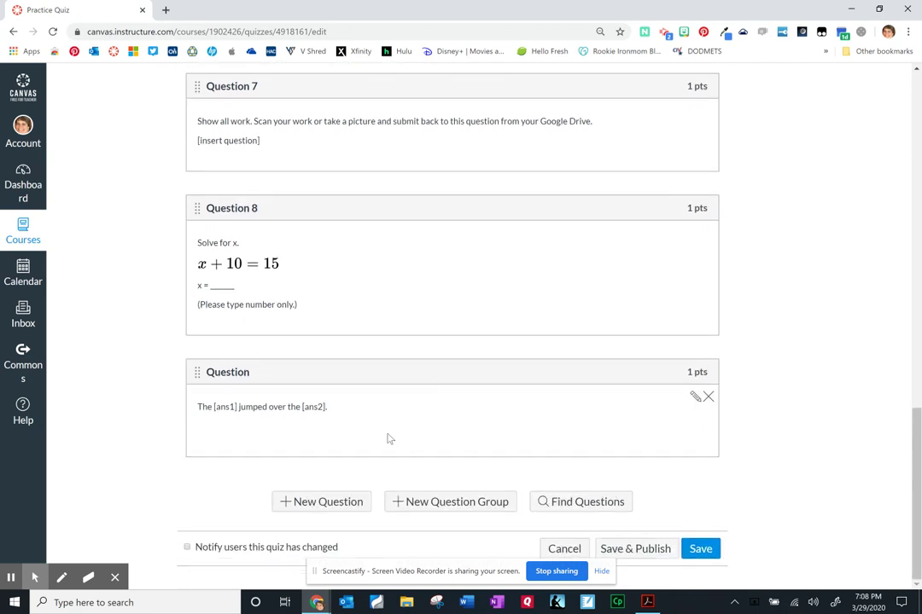
{"action": "left_click", "coordinate": [325, 502]}
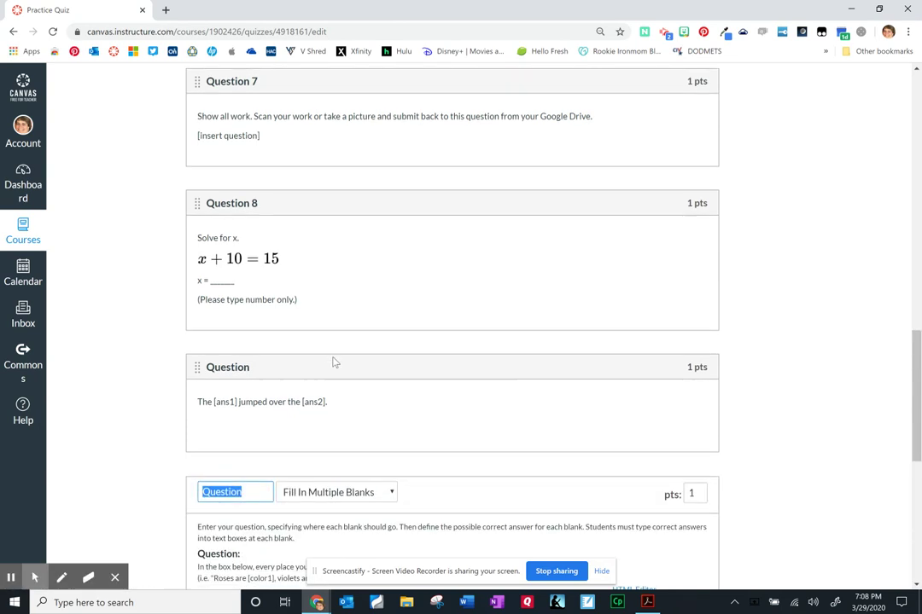
Step: Rename the new question to 'Question 9'
{"action": "scroll", "coordinate": [332, 362], "scroll_direction": "down", "scroll_amount": 2}
{"action": "left_click", "coordinate": [258, 313]}
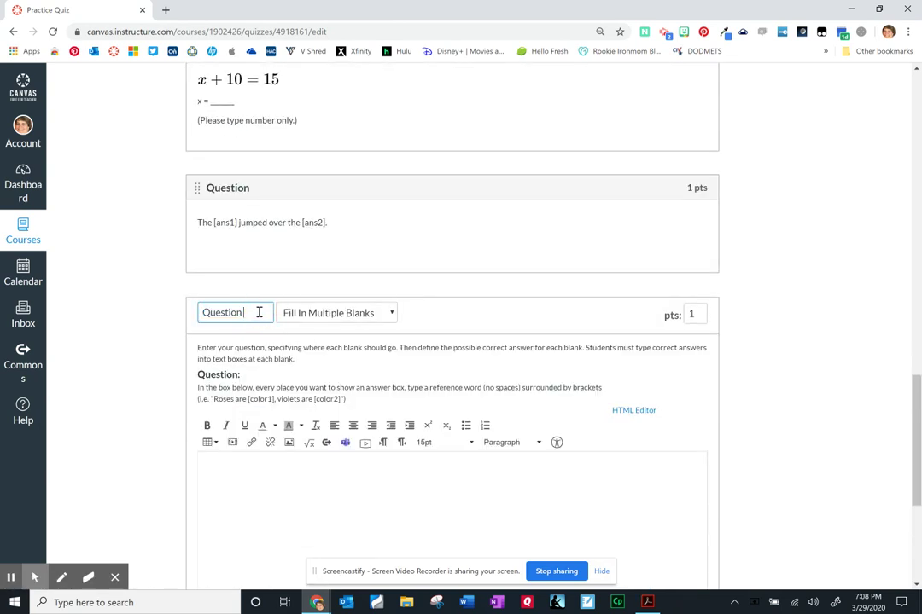
{"action": "type", "text": "9"}
{"action": "scroll", "coordinate": [349, 461], "scroll_direction": "down", "scroll_amount": 2}
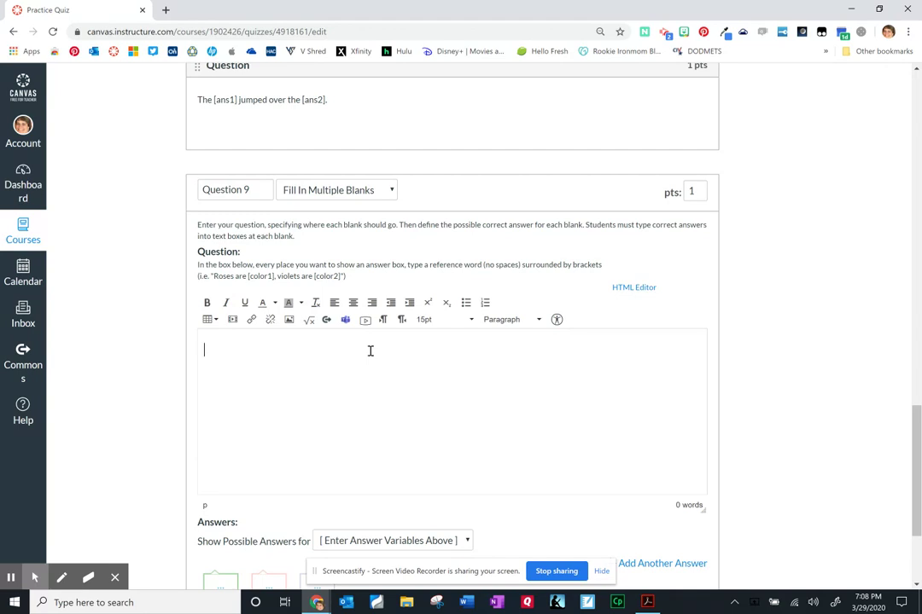
Step: Type 'What is the color of the sky?' and 'How many feet are in a yard?' on separate lines
{"action": "type", "text": "What is the color of teh sk"}
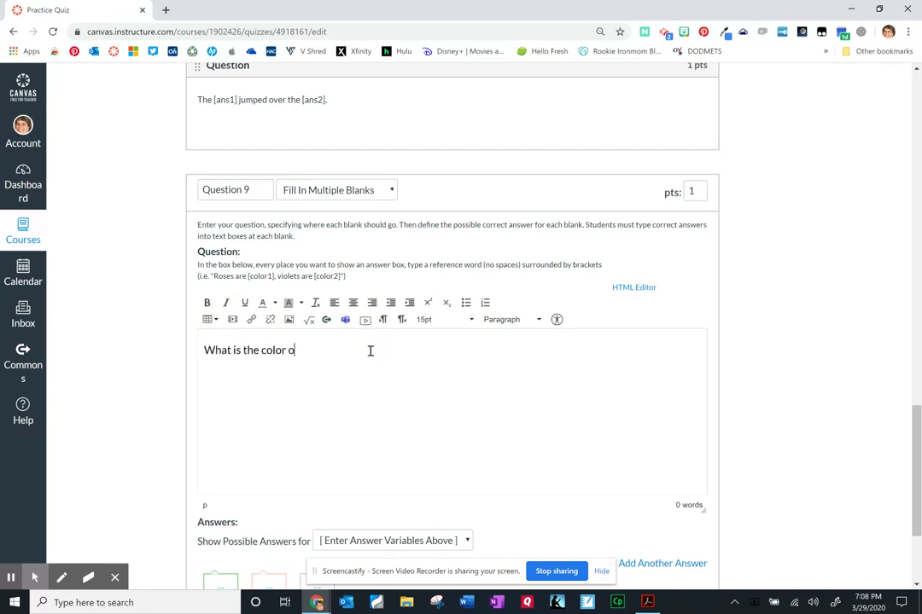
{"action": "key", "text": "BackSpace"}
{"action": "key", "text": "BackSpace"}
{"action": "key", "text": "BackSpace"}
{"action": "key", "text": "BackSpace"}
{"action": "key", "text": "BackSpace"}
{"action": "type", "text": "he sky?"}
{"action": "key", "text": "Return"}
{"action": "type", "text": "HOw"}
{"action": "key", "text": "BackSpace"}
{"action": "key", "text": "BackSpace"}
{"action": "type", "text": "ow many feet "}
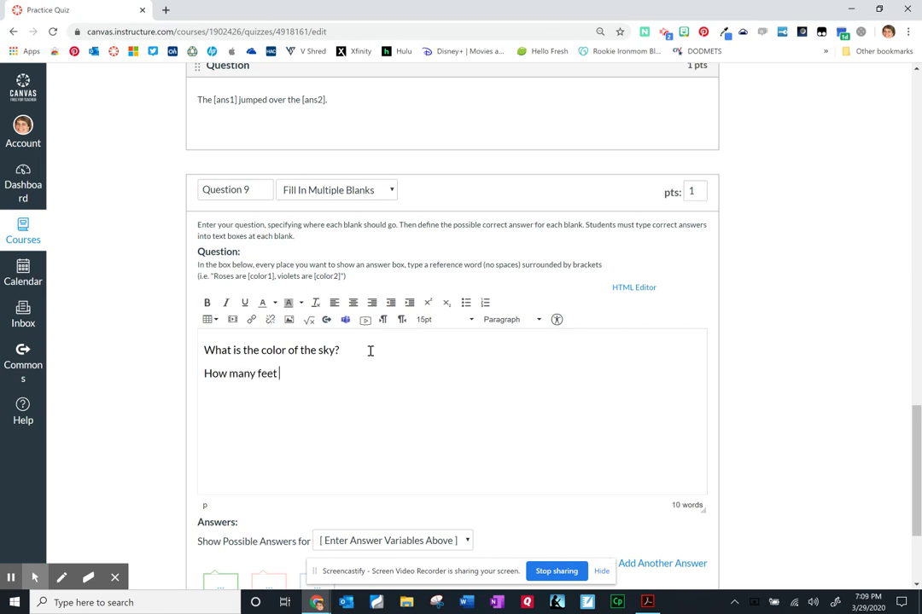
{"action": "type", "text": "are in a yard?"}
Step: Append blank [ans1] to the sky question and [ans2] to the yard question
{"action": "left_click", "coordinate": [363, 349]}
{"action": "type", "text": "[ans1]"}
{"action": "key", "text": "Down"}
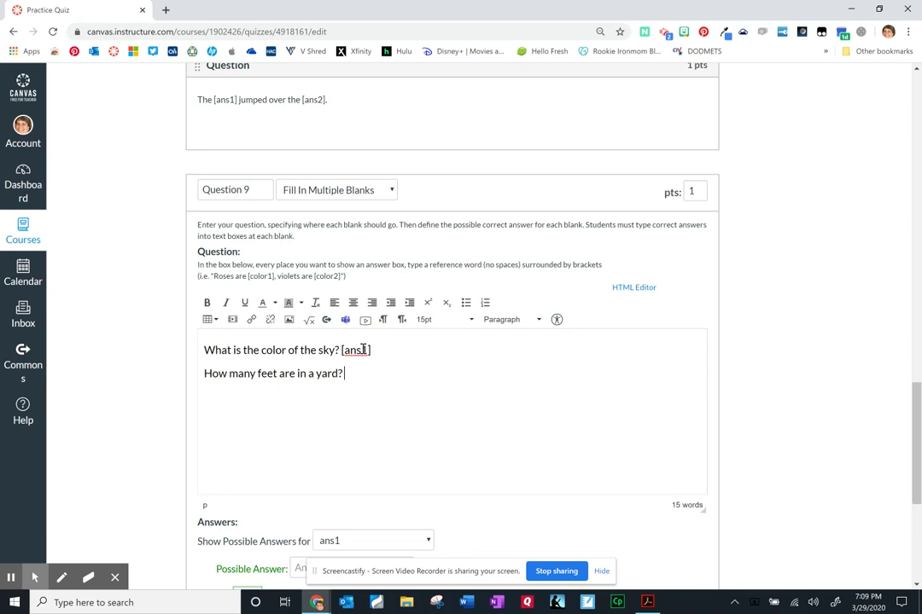
{"action": "type", "text": "[ans2]"}
{"action": "scroll", "coordinate": [363, 350], "scroll_direction": "down", "scroll_amount": 3}
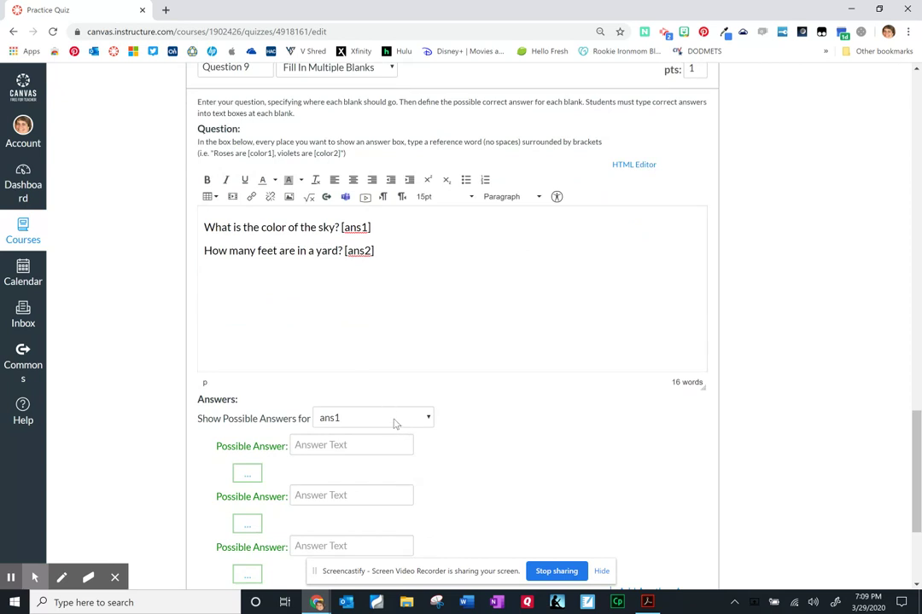
Step: Enter 'blue' as the first possible answer for blank ans1
{"action": "left_click", "coordinate": [339, 448]}
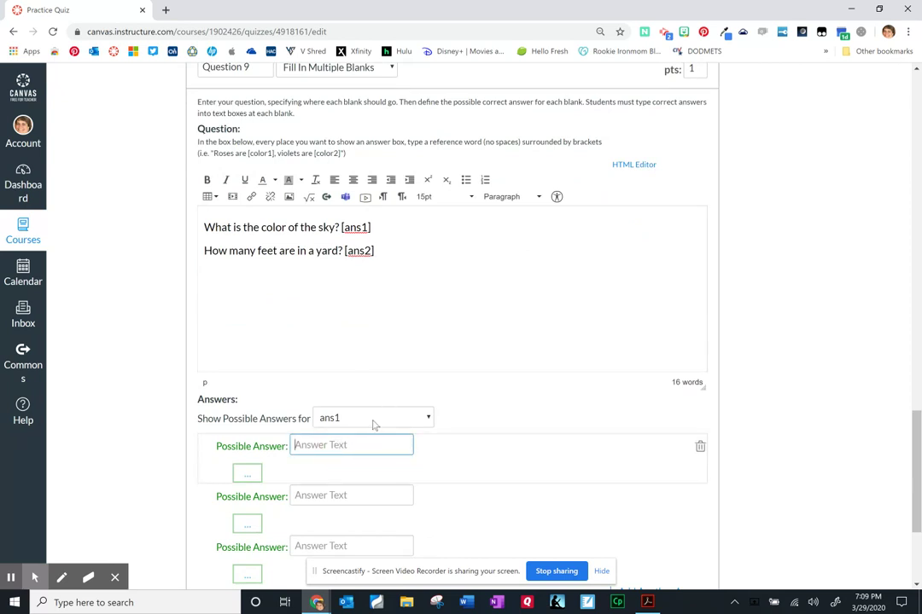
{"action": "type", "text": "blue"}
{"action": "scroll", "coordinate": [377, 422], "scroll_direction": "down", "scroll_amount": 3}
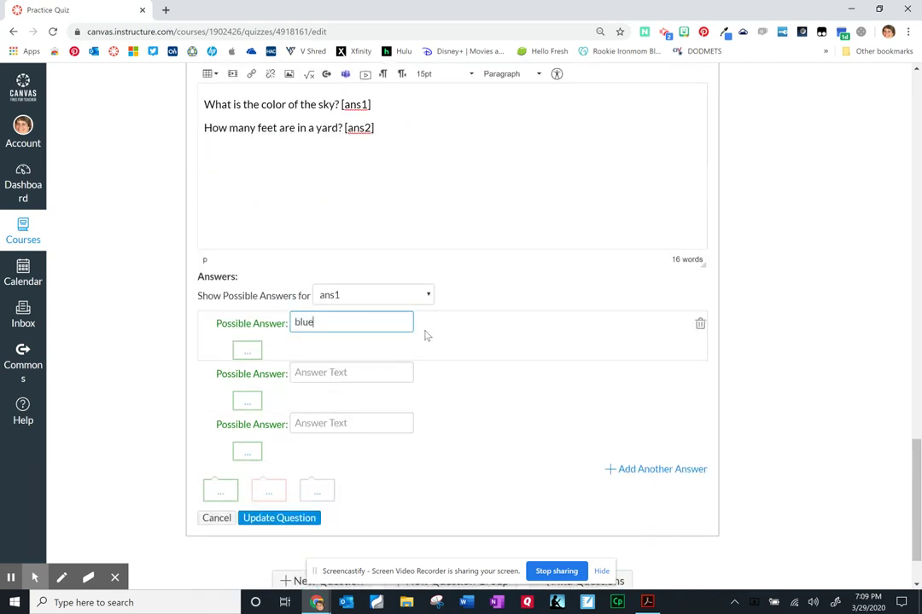
Step: Switch the Show Possible Answers dropdown to blank ans2, leaving its answers empty
{"action": "left_click", "coordinate": [375, 295]}
{"action": "left_click", "coordinate": [363, 332]}
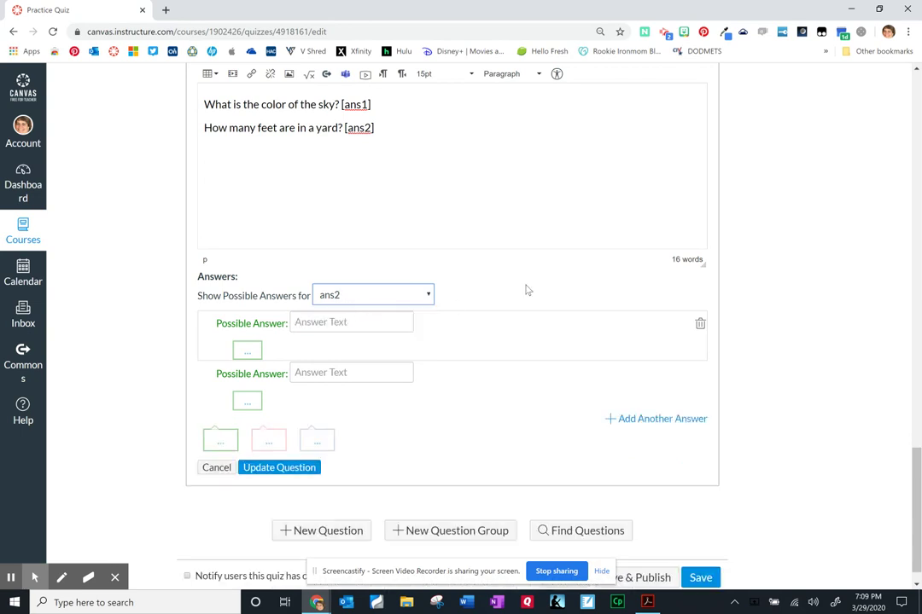
{"action": "scroll", "coordinate": [533, 289], "scroll_direction": "up", "scroll_amount": 2}
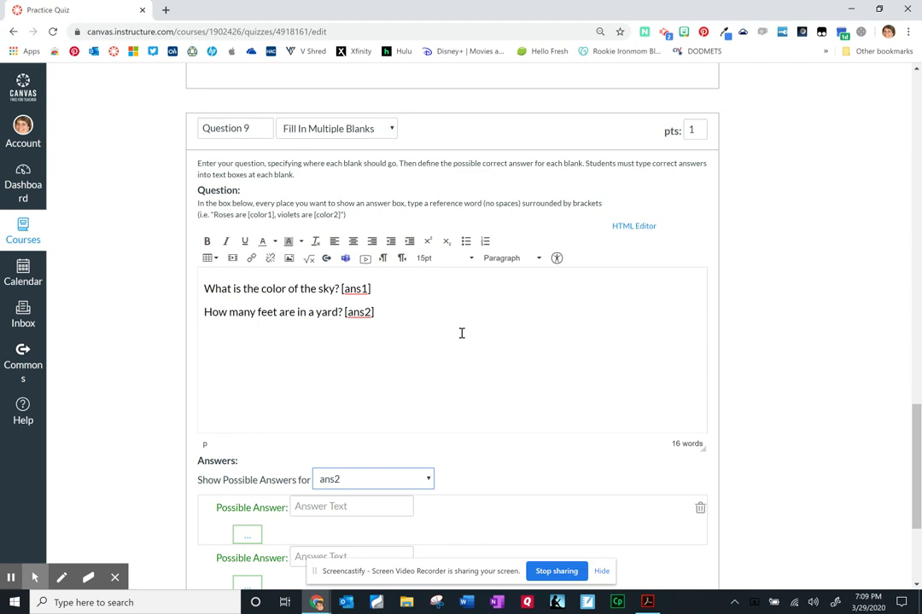
{"action": "scroll", "coordinate": [461, 333], "scroll_direction": "up", "scroll_amount": 2}
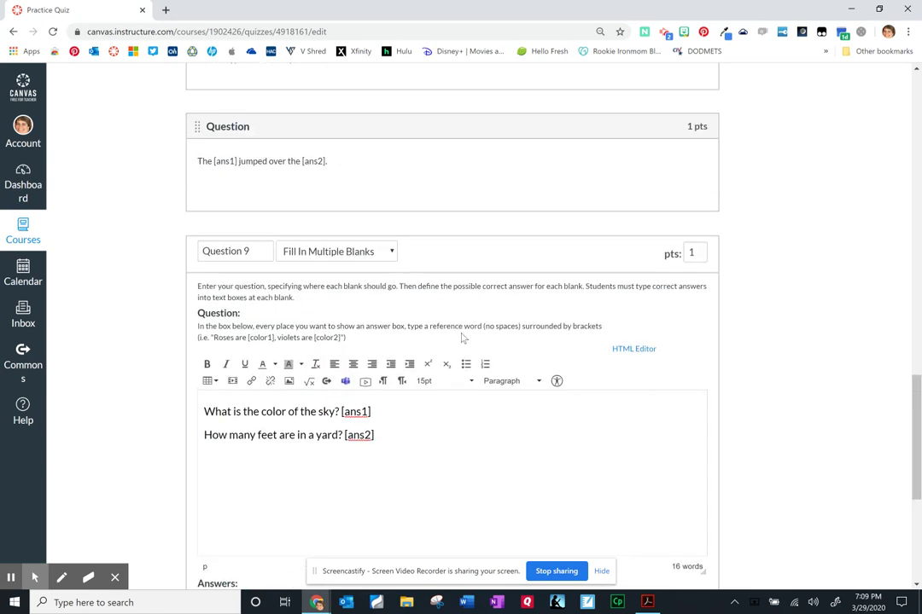
{"action": "scroll", "coordinate": [461, 333], "scroll_direction": "down", "scroll_amount": 5}
{"action": "scroll", "coordinate": [461, 338], "scroll_direction": "down", "scroll_amount": 1}
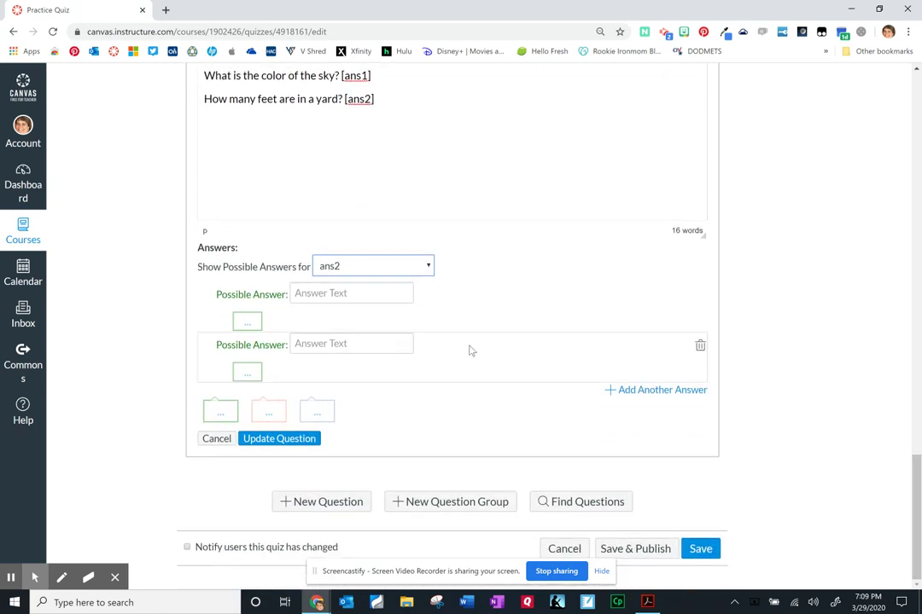